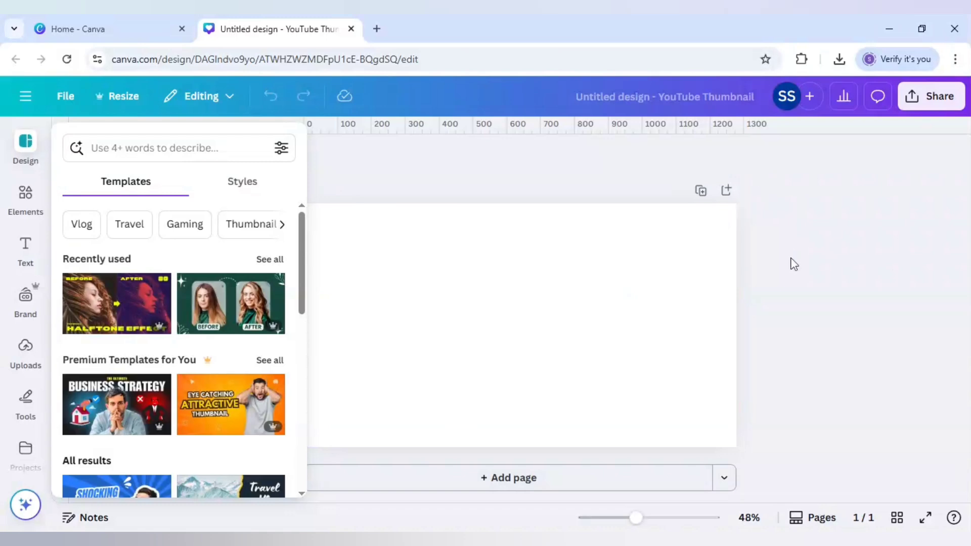
- Add the sunset island photo from Recently used elements to the thumbnail page
{"action": "left_click", "coordinate": [34, 201]}
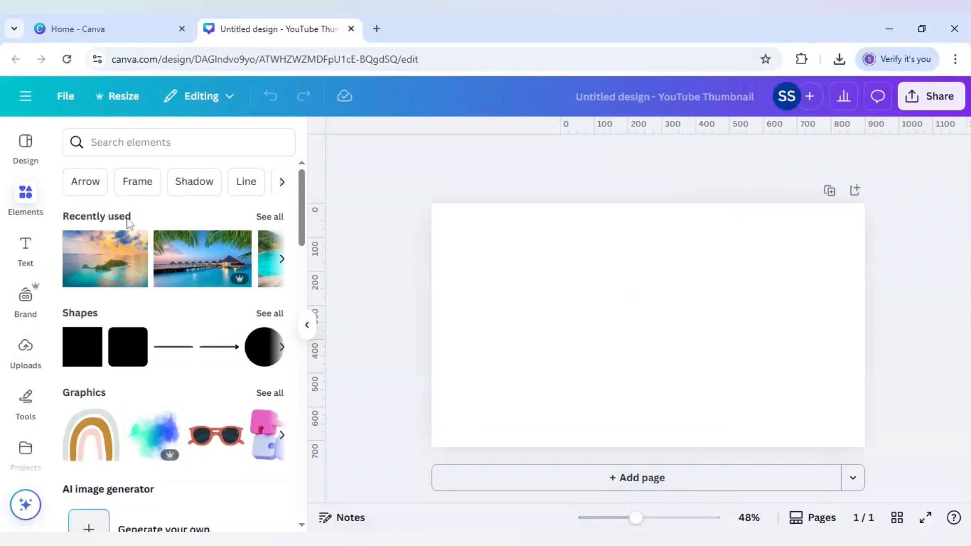
{"action": "left_click", "coordinate": [282, 260]}
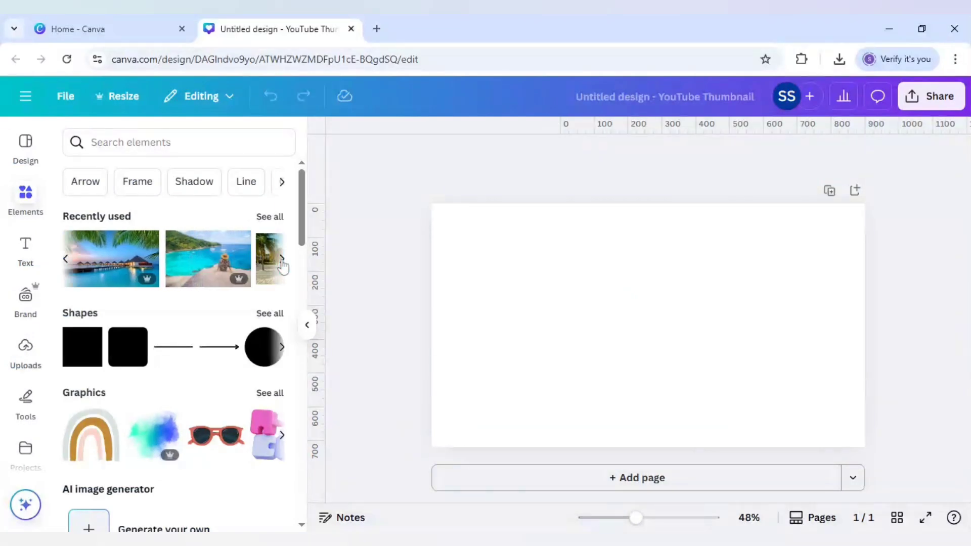
{"action": "left_click", "coordinate": [67, 259]}
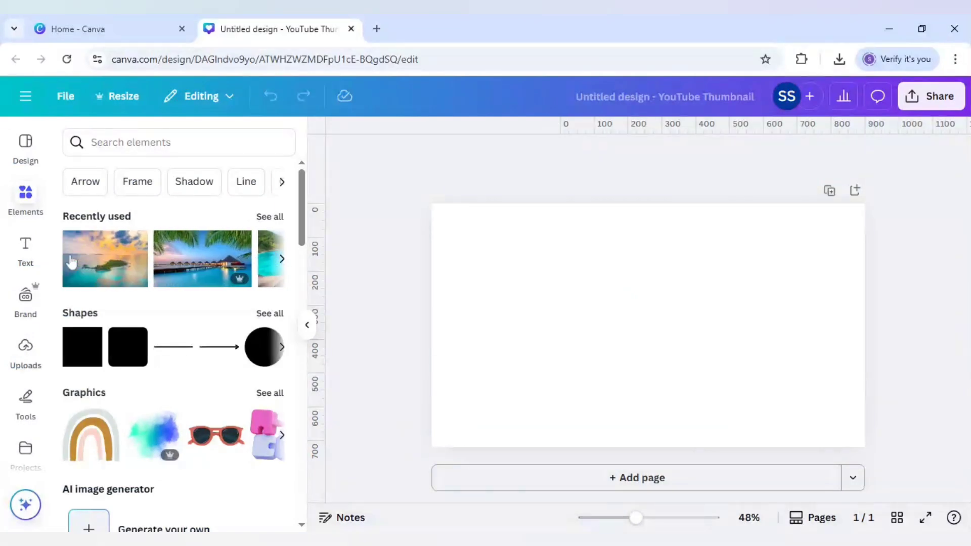
{"action": "left_click", "coordinate": [104, 267]}
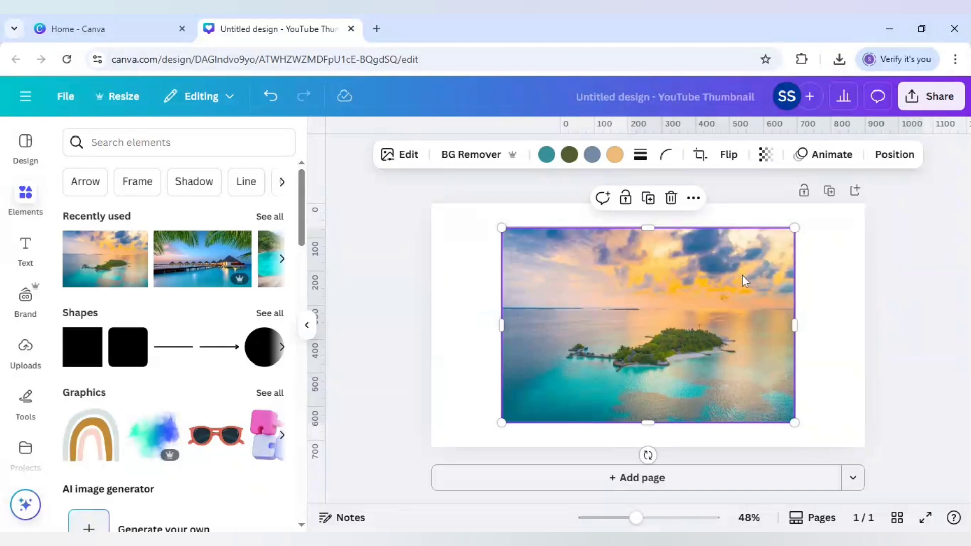
{"action": "left_click", "coordinate": [406, 332]}
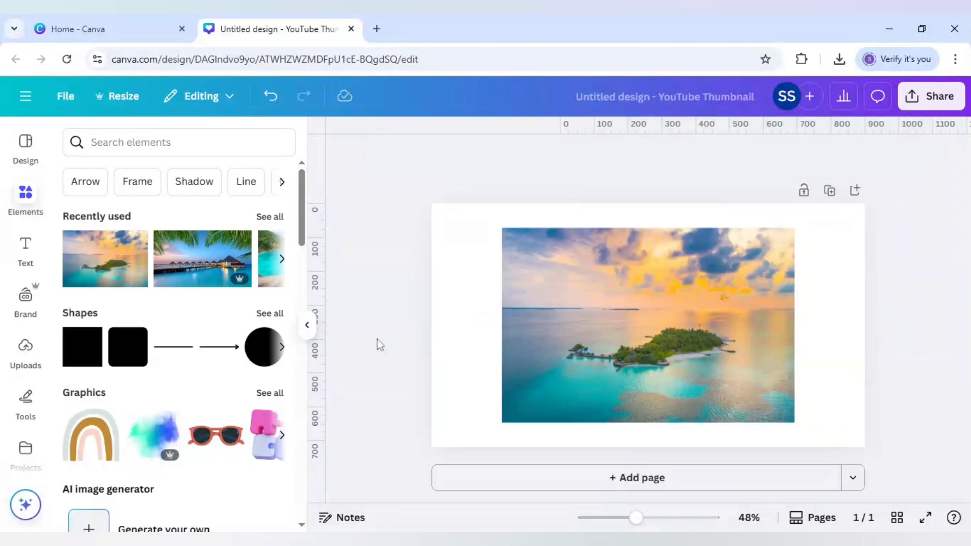
- Add a blank second page with a heading reading ISLAND
{"action": "left_click", "coordinate": [674, 486]}
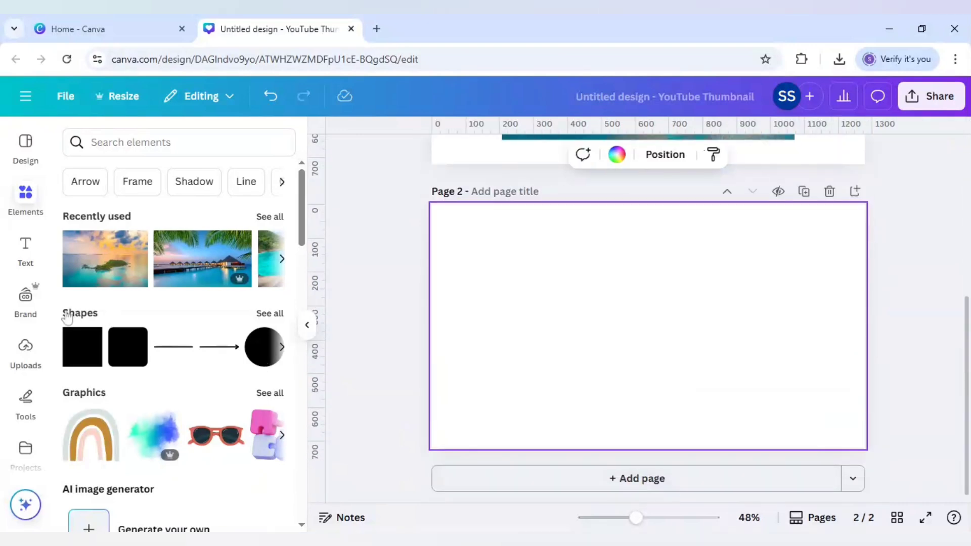
{"action": "left_click", "coordinate": [25, 250]}
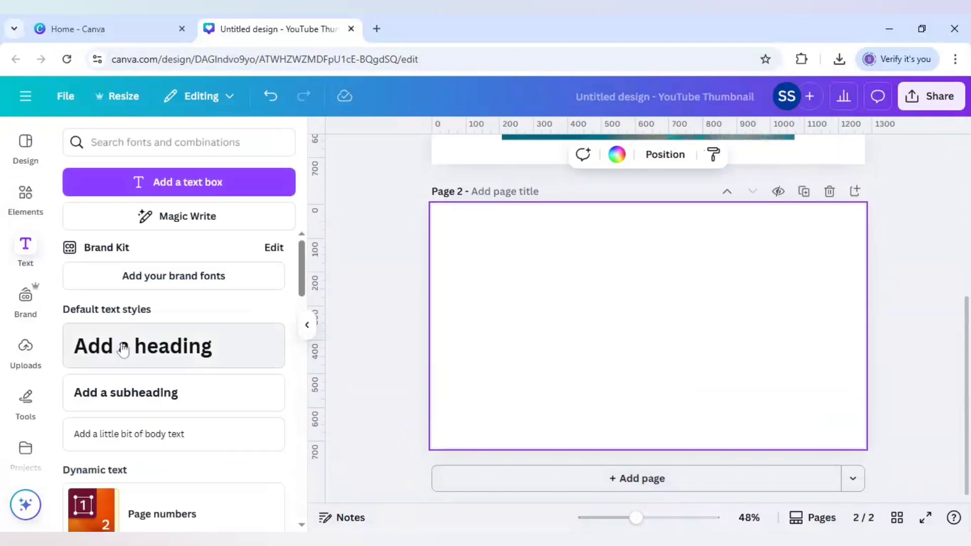
{"action": "left_click", "coordinate": [129, 349]}
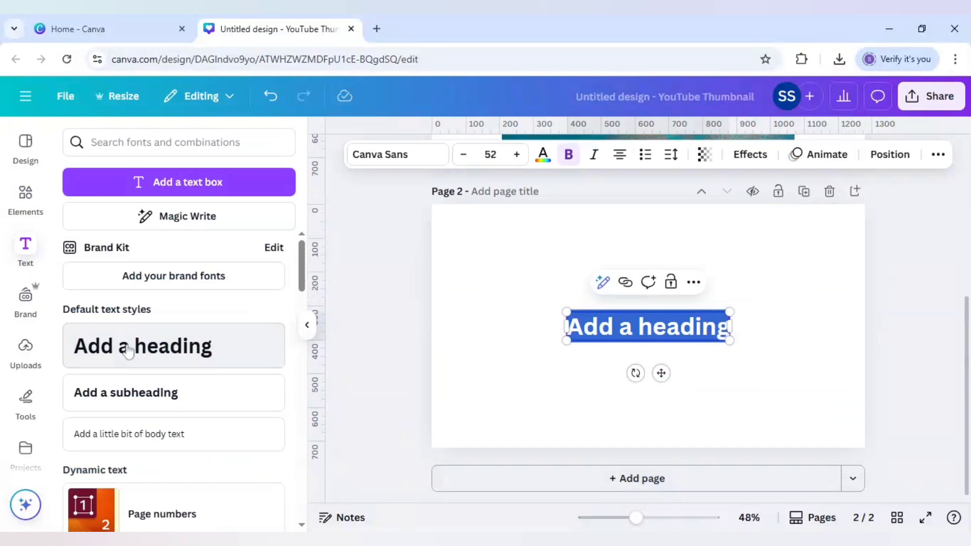
{"action": "type", "text": "ISLAND"}
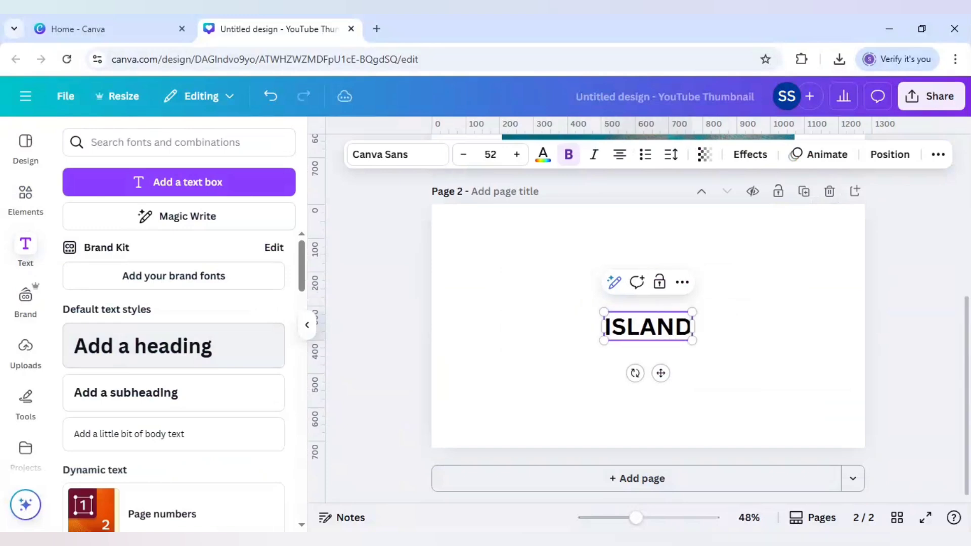
{"action": "left_click", "coordinate": [581, 341]}
- Set the ISLAND heading in the Anton font
{"action": "left_click", "coordinate": [600, 317]}
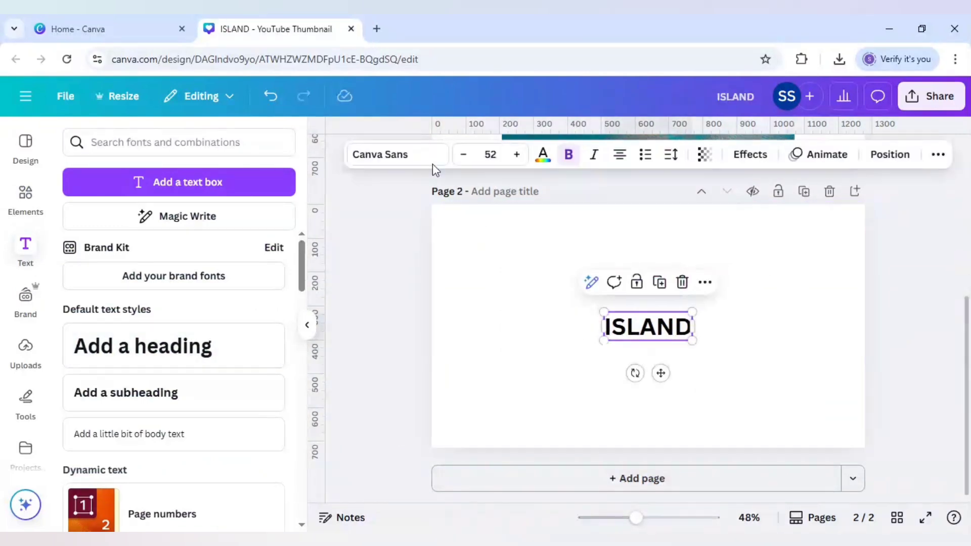
{"action": "left_click", "coordinate": [427, 160]}
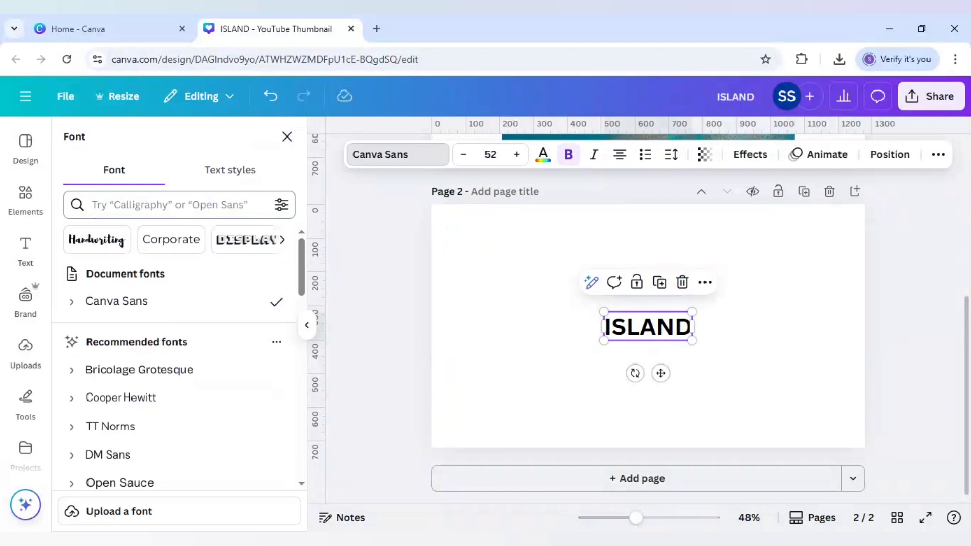
{"action": "type", "text": "anton"}
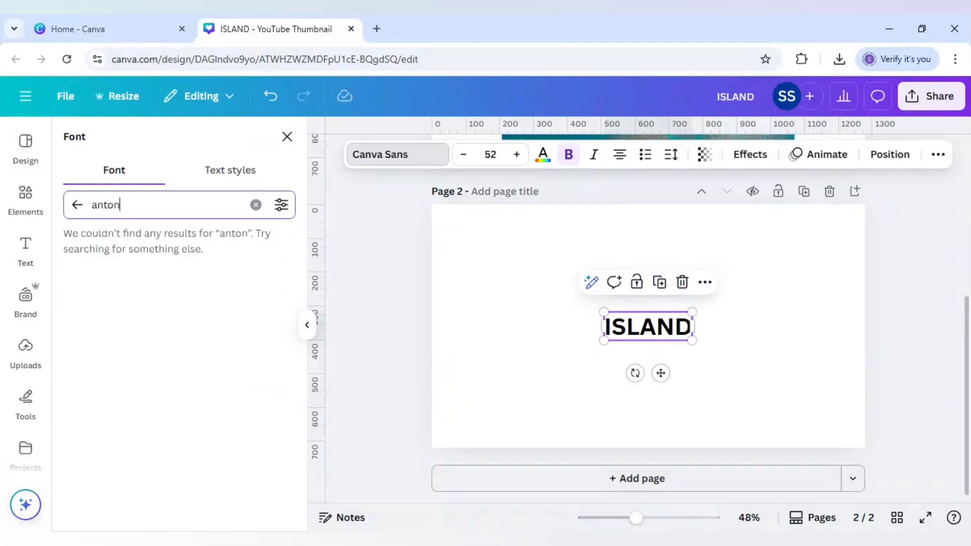
{"action": "left_click", "coordinate": [126, 279]}
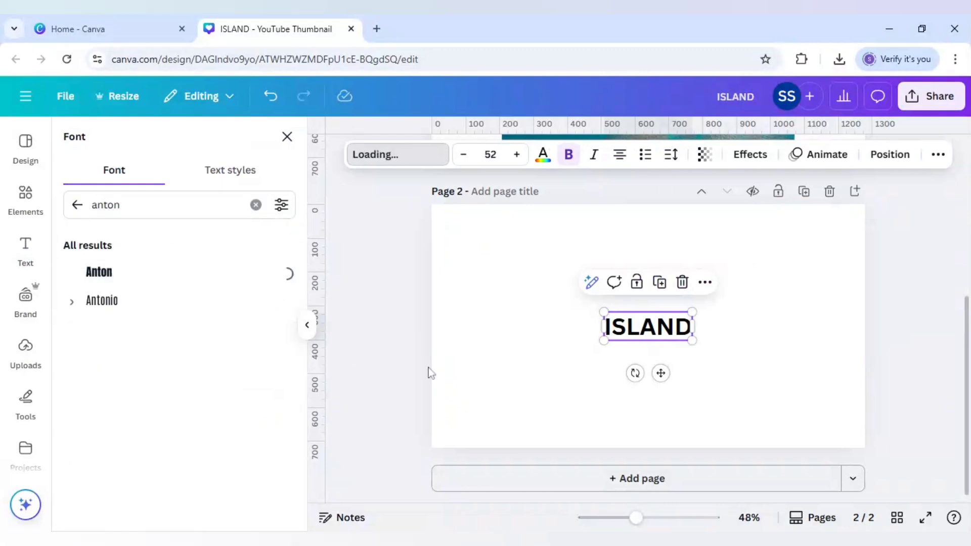
- Enlarge the ISLAND heading to size 169 and drag it to the top centre
{"action": "left_click", "coordinate": [615, 349]}
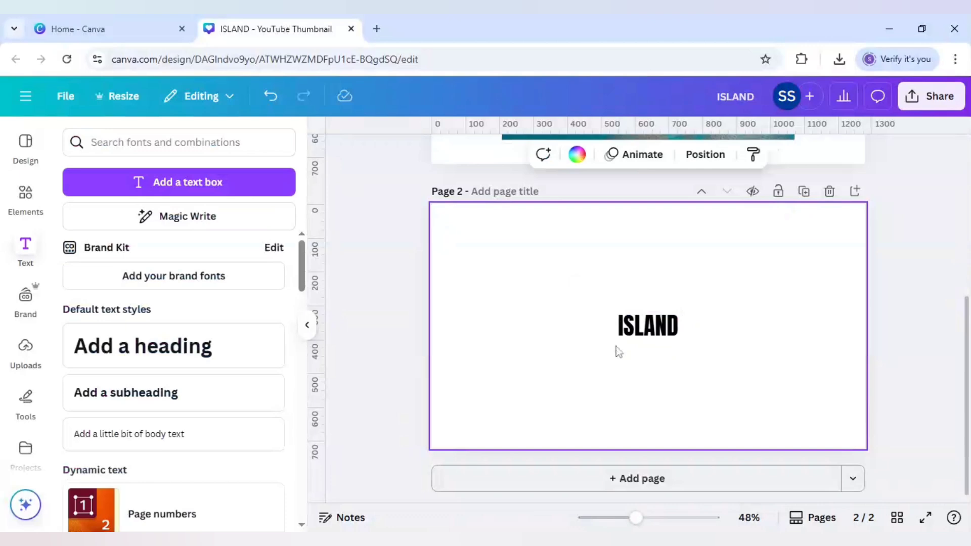
{"action": "left_click", "coordinate": [623, 337]}
{"action": "left_click_drag", "start_coordinate": [617, 340], "coordinate": [485, 407]}
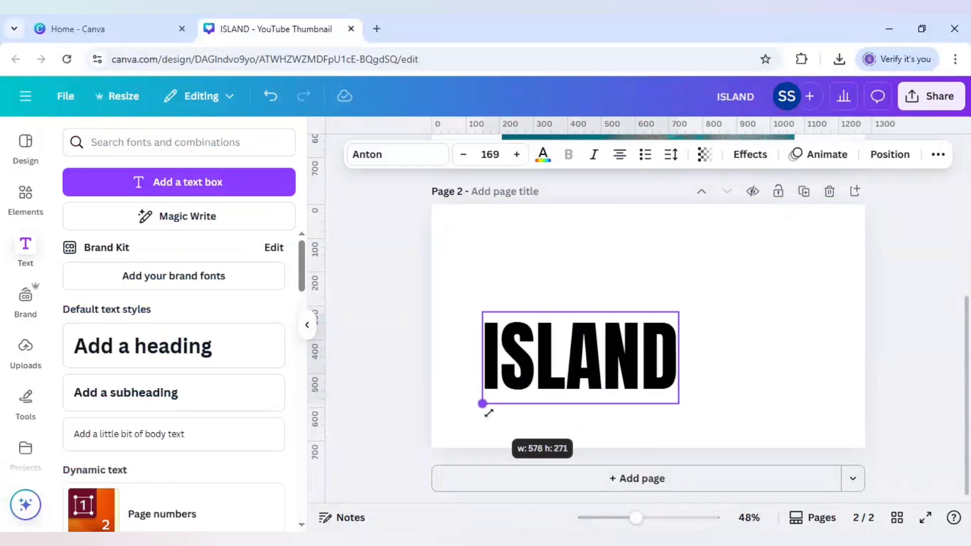
{"action": "mouse_move", "coordinate": [578, 384]}
{"action": "left_mouse_down"}
{"action": "mouse_move", "coordinate": [658, 293]}
{"action": "mouse_move", "coordinate": [637, 301]}
{"action": "mouse_move", "coordinate": [676, 272]}
{"action": "left_mouse_up"}
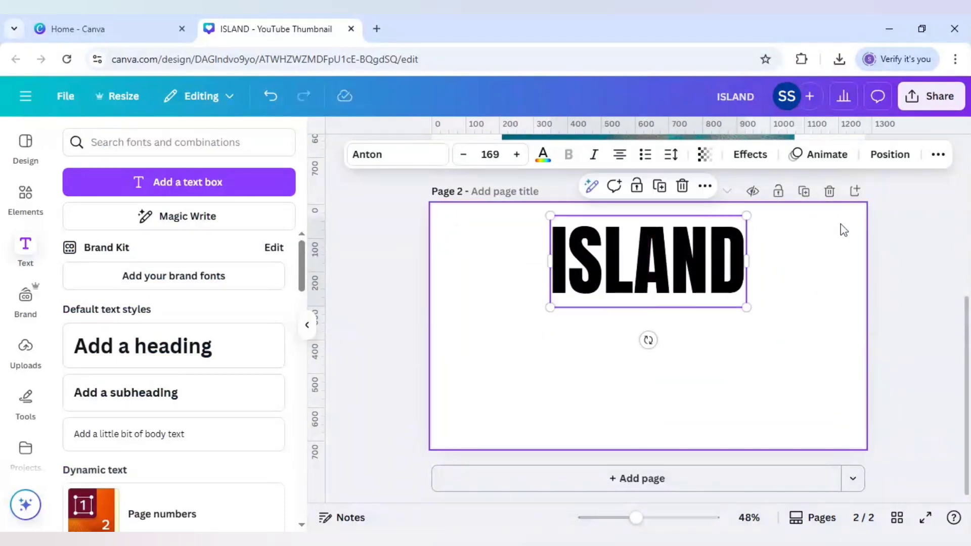
- Make ISLAND white with the Lift effect at intensity 100
{"action": "left_click", "coordinate": [542, 154]}
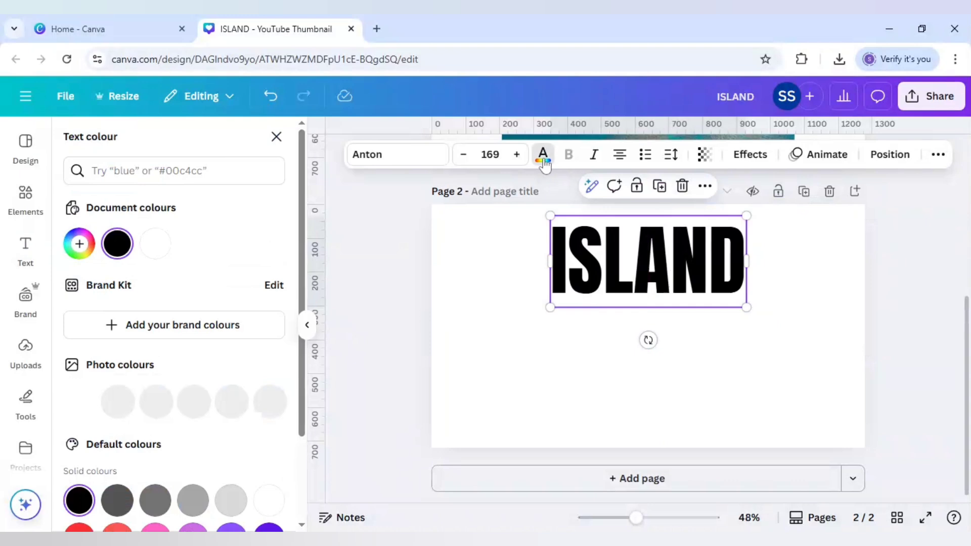
{"action": "left_click", "coordinate": [155, 244]}
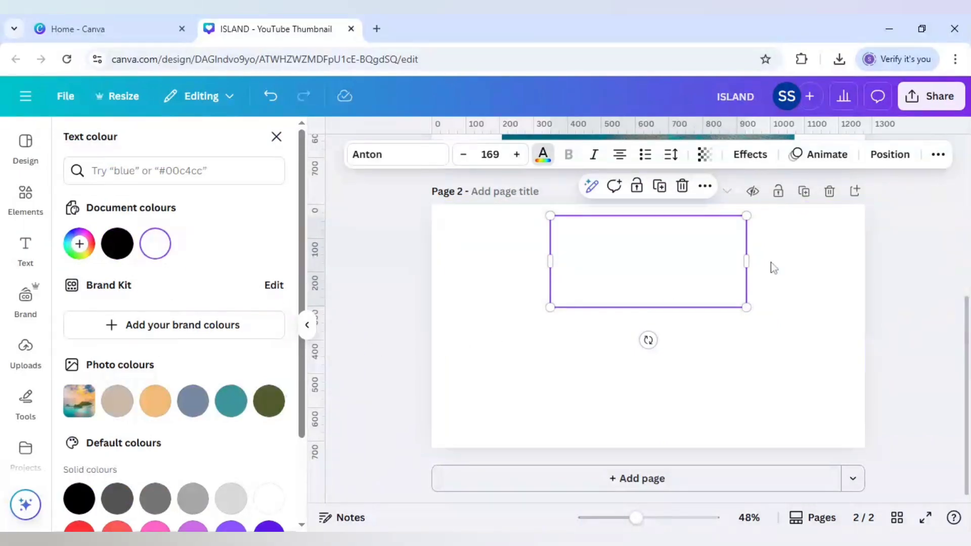
{"action": "left_click", "coordinate": [759, 155]}
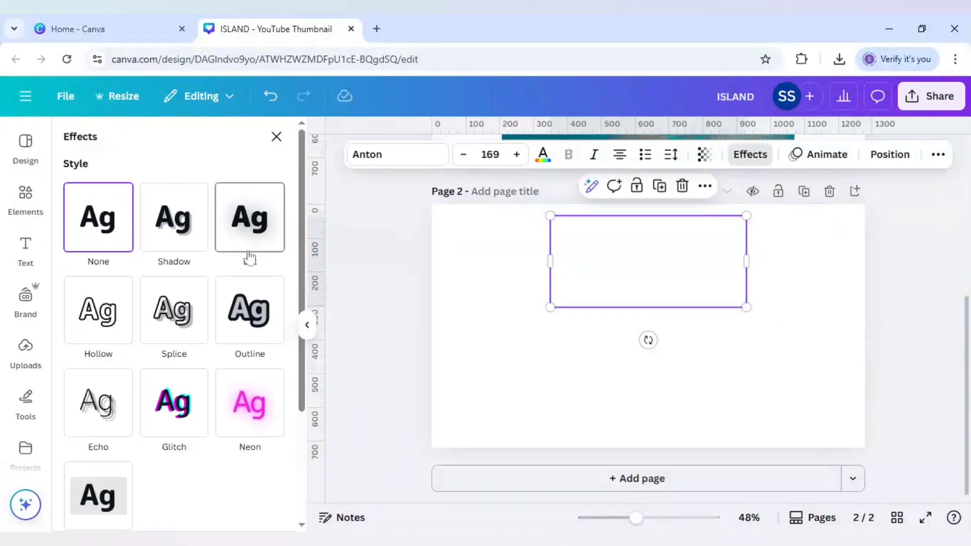
{"action": "left_click", "coordinate": [250, 228]}
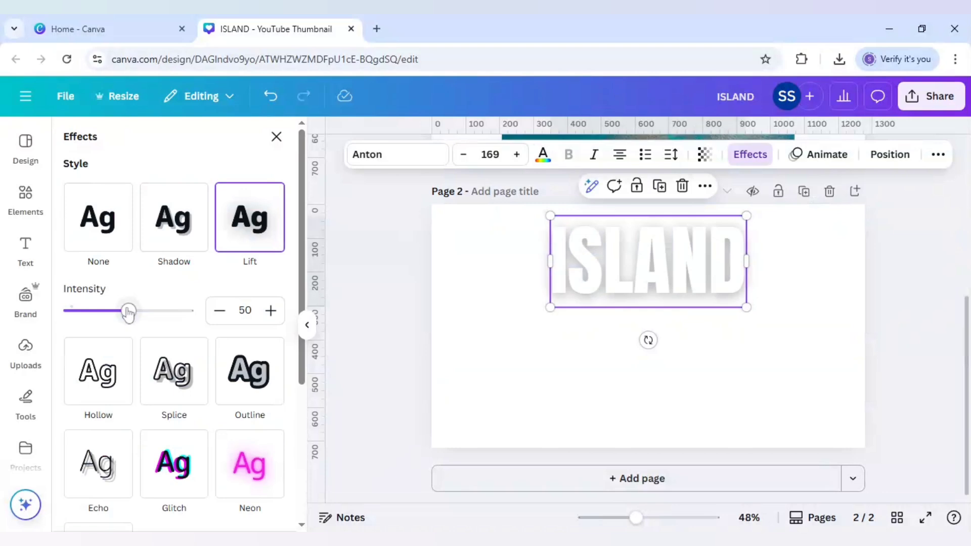
{"action": "left_click_drag", "start_coordinate": [129, 314], "coordinate": [205, 315]}
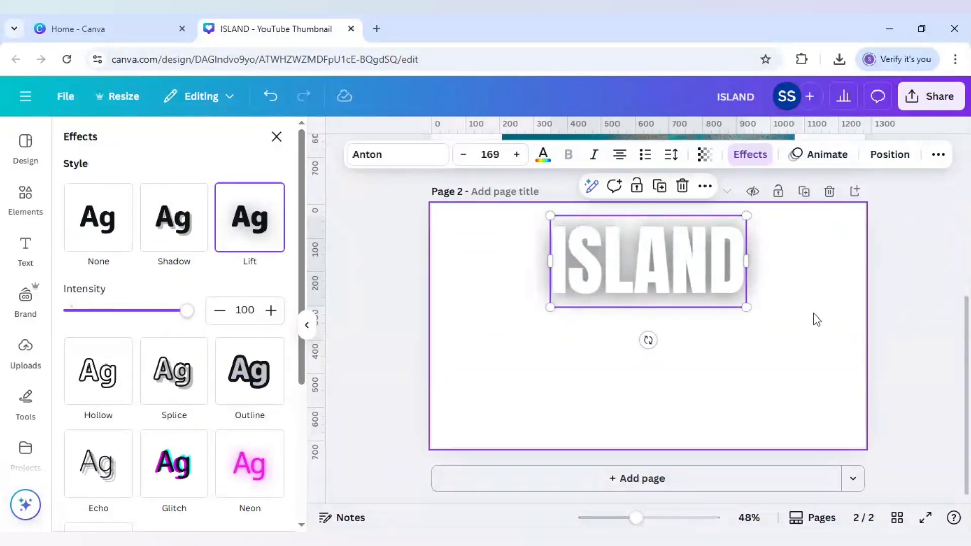
{"action": "left_click", "coordinate": [704, 283]}
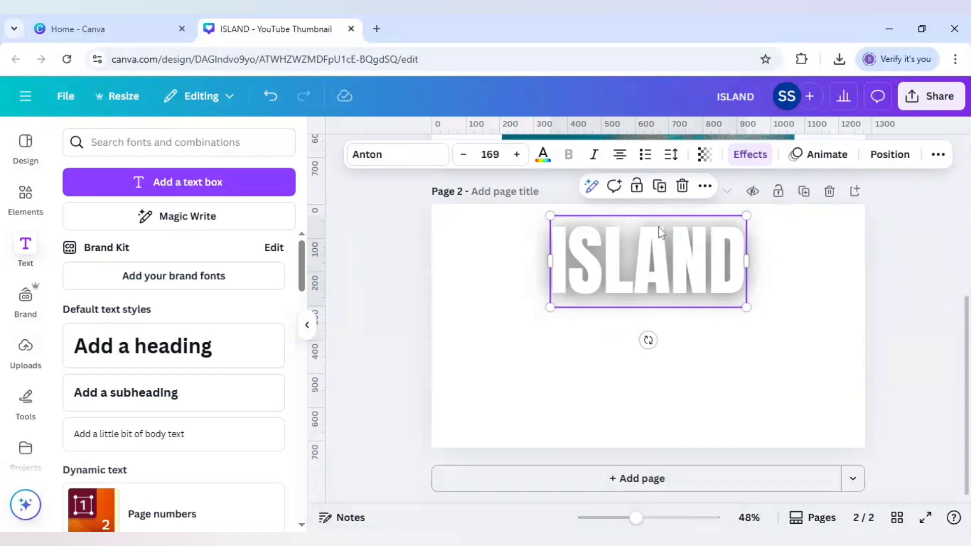
- Duplicate ISLAND twice, stacking the copies exactly over the original
{"action": "left_click", "coordinate": [659, 186]}
{"action": "left_click_drag", "start_coordinate": [697, 279], "coordinate": [695, 270]}
{"action": "left_click", "coordinate": [660, 186]}
{"action": "left_click", "coordinate": [801, 300]}
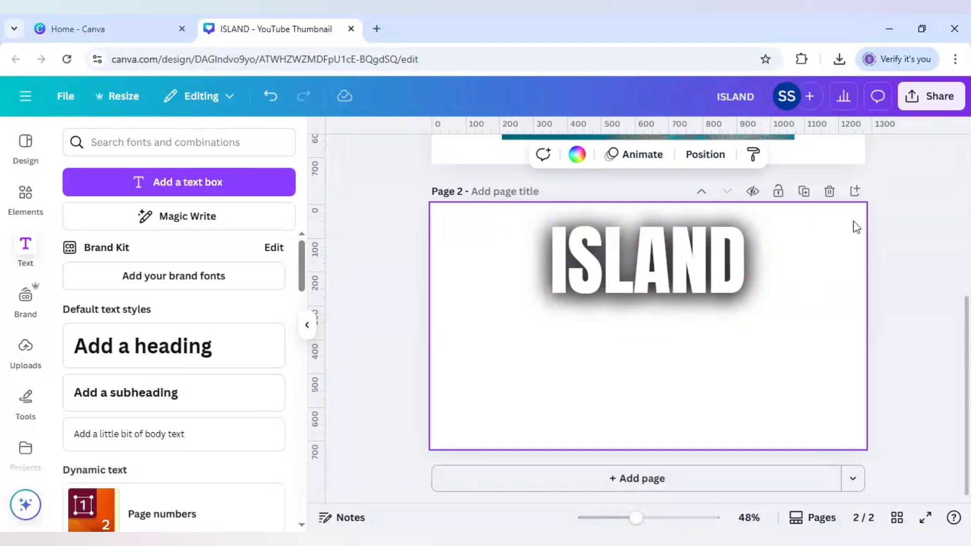
- Download only the current page, Page 2, as a PNG
{"action": "left_click", "coordinate": [918, 105]}
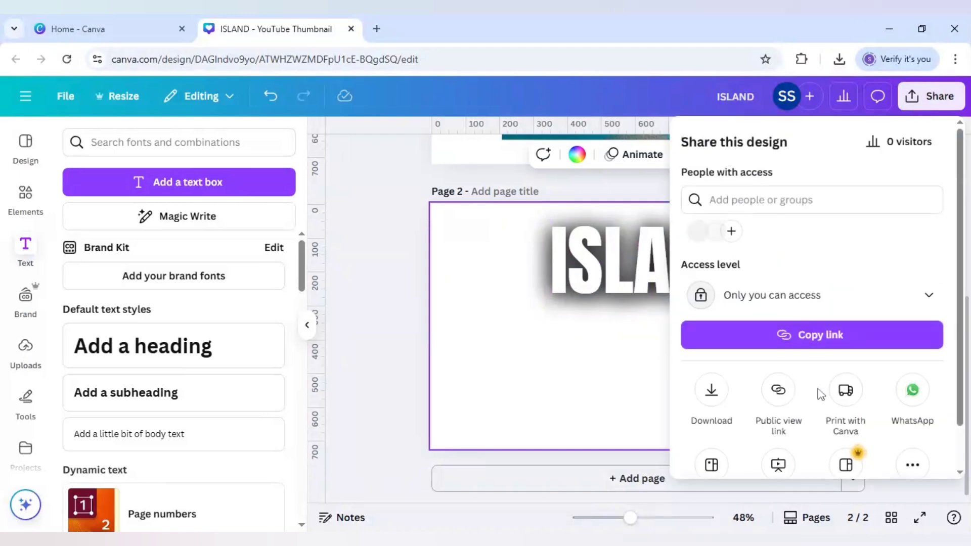
{"action": "left_click", "coordinate": [712, 392]}
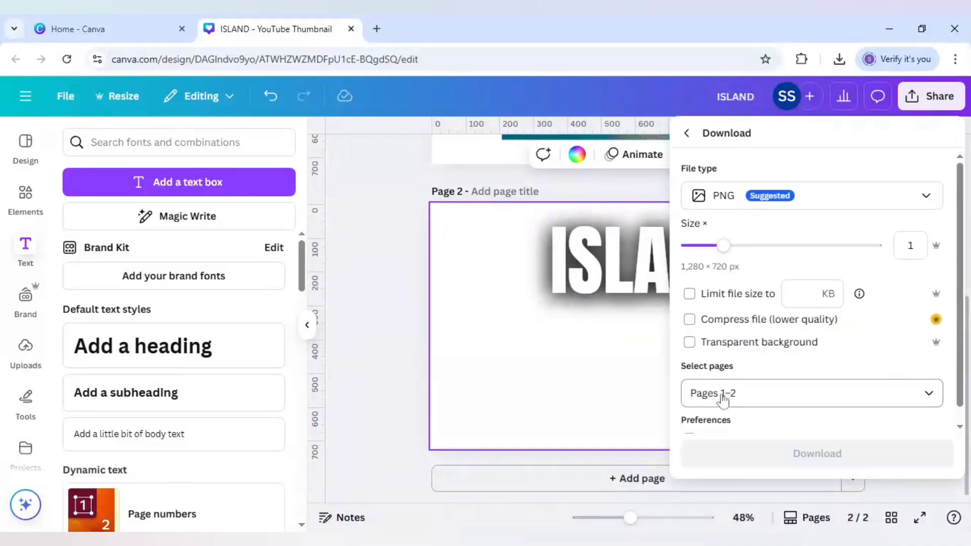
{"action": "scroll", "coordinate": [794, 365], "scroll_direction": "down", "scroll_amount": 1}
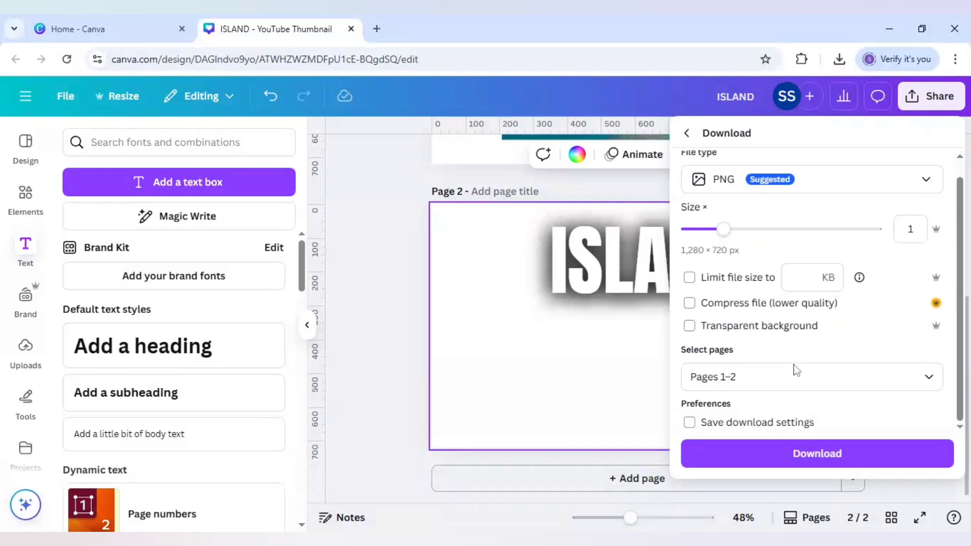
{"action": "left_click", "coordinate": [794, 376]}
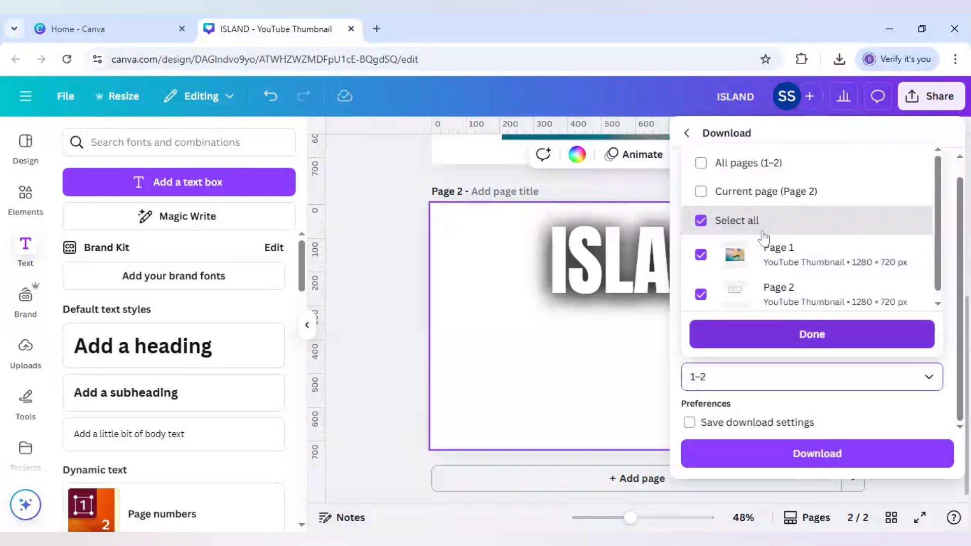
{"action": "left_click", "coordinate": [763, 190]}
{"action": "left_click", "coordinate": [787, 453]}
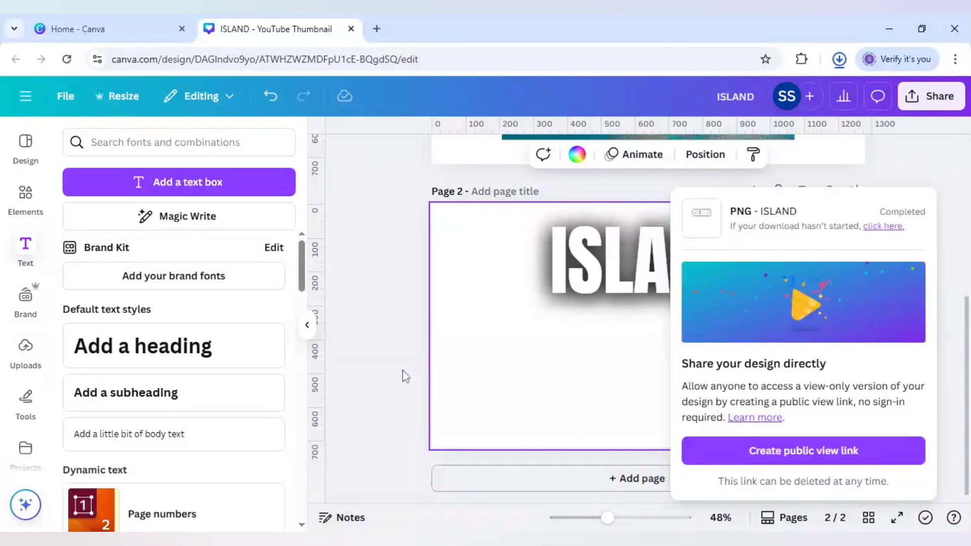
- Delete the ISLAND text from page 2, undo once, and open Apps
{"action": "left_click", "coordinate": [517, 351]}
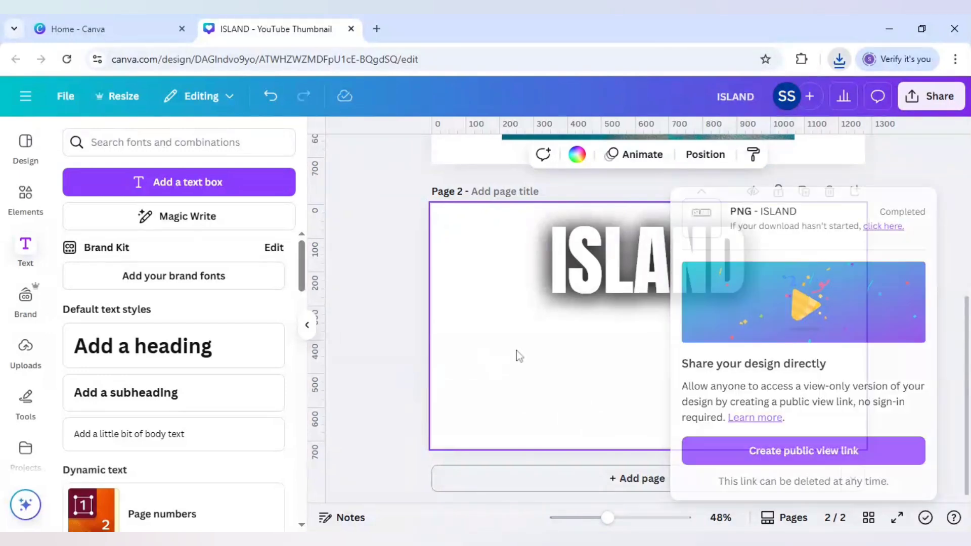
{"action": "left_click", "coordinate": [571, 286]}
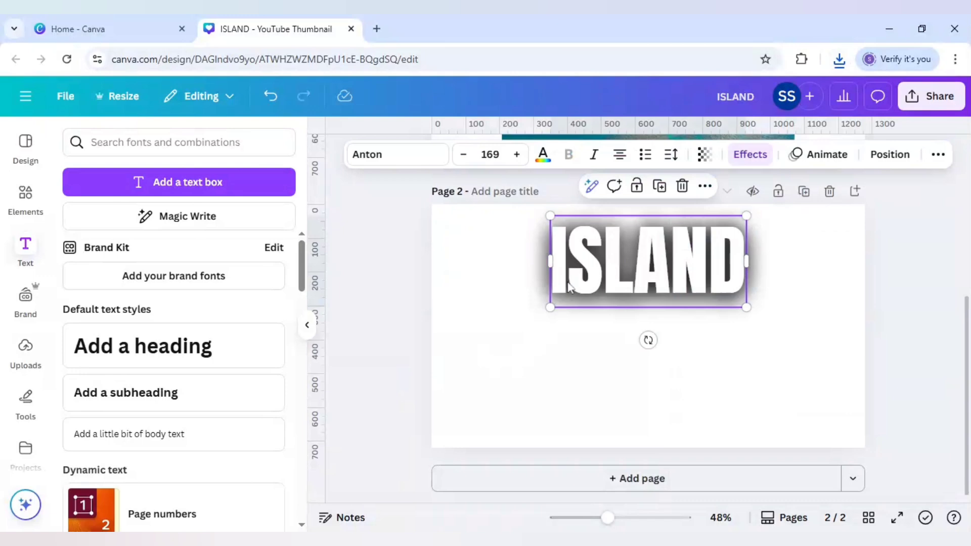
{"action": "key", "text": "ctrl+a"}
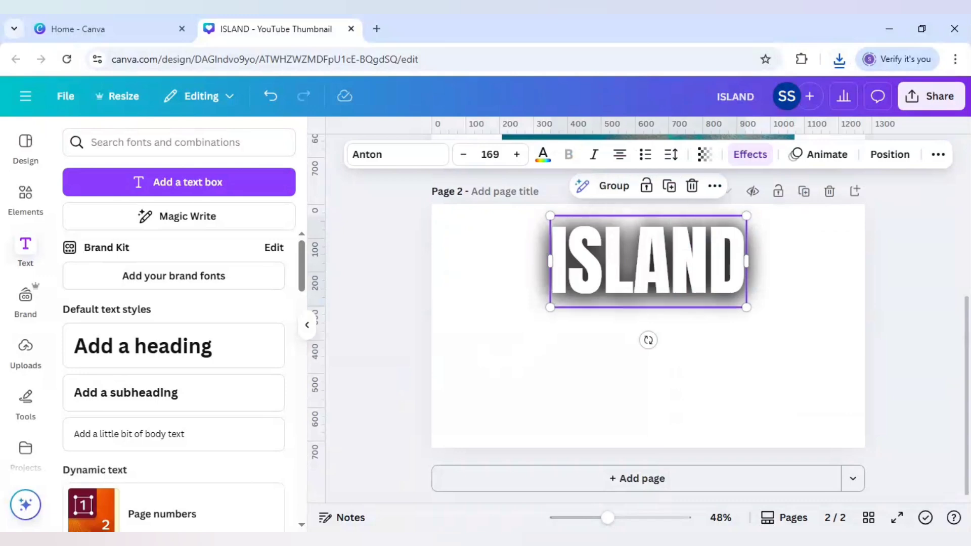
{"action": "key", "text": "Delete"}
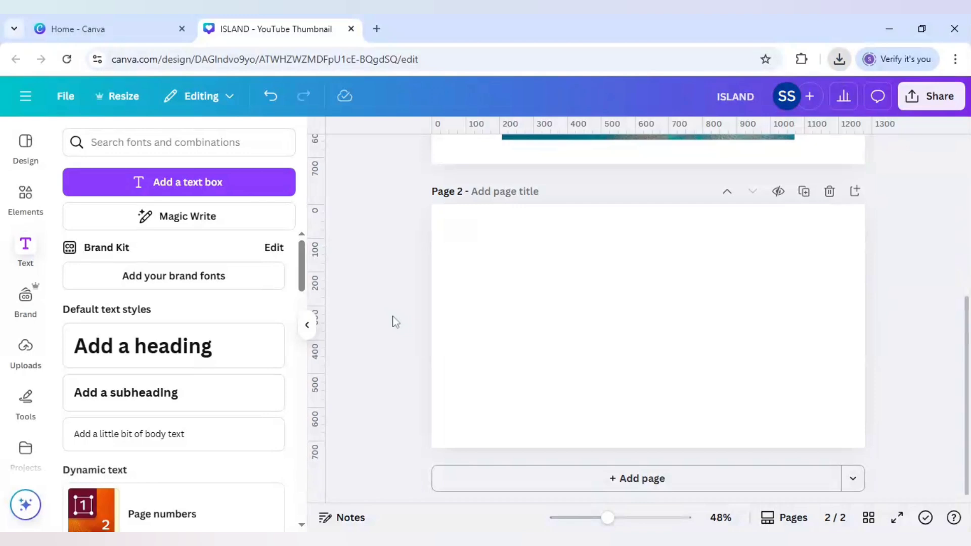
{"action": "key", "text": "ctrl+z"}
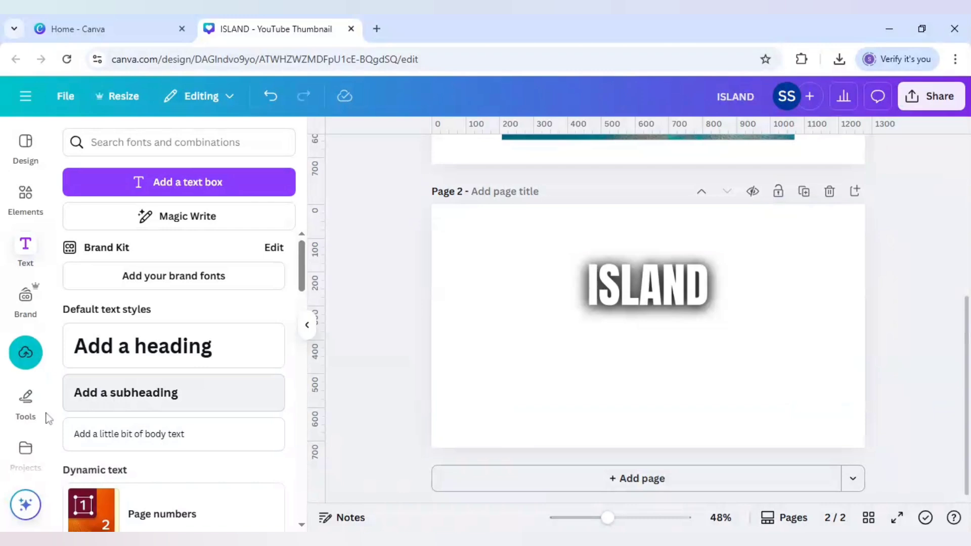
{"action": "scroll", "coordinate": [31, 423], "scroll_direction": "down", "scroll_amount": 1}
{"action": "left_click", "coordinate": [25, 439]}
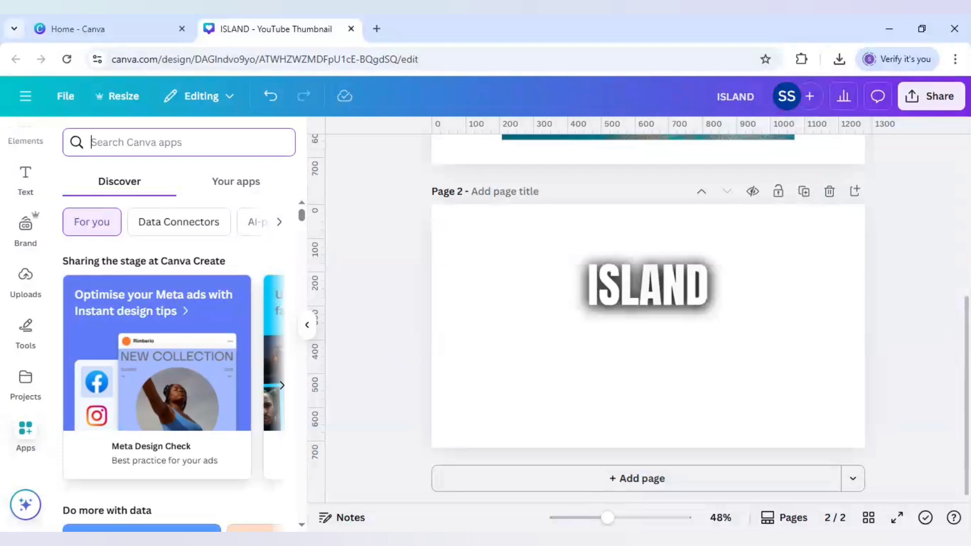
{"action": "type", "text": "blen"}
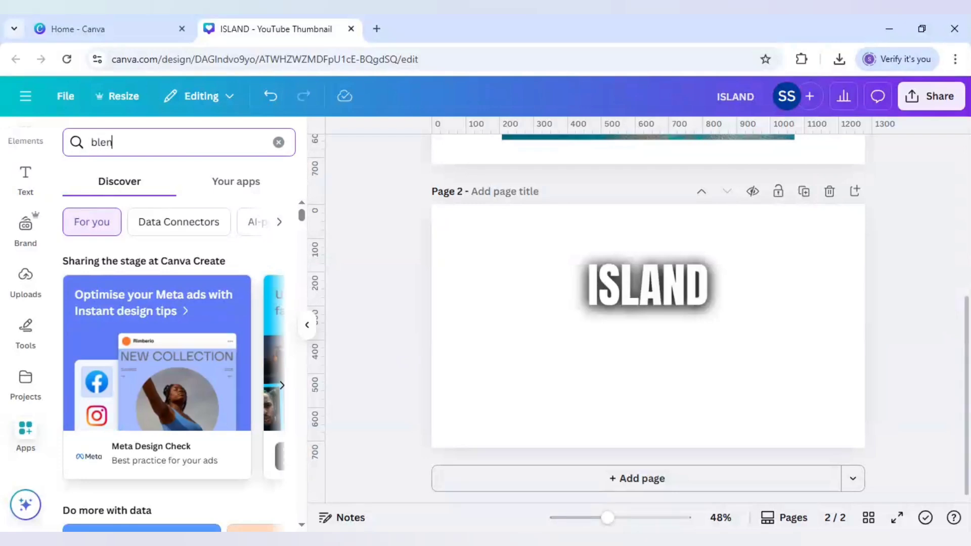
{"action": "type", "text": "d image"}
- Search apps for 'blend image' and launch the Blend Image app
{"action": "key", "text": "Return"}
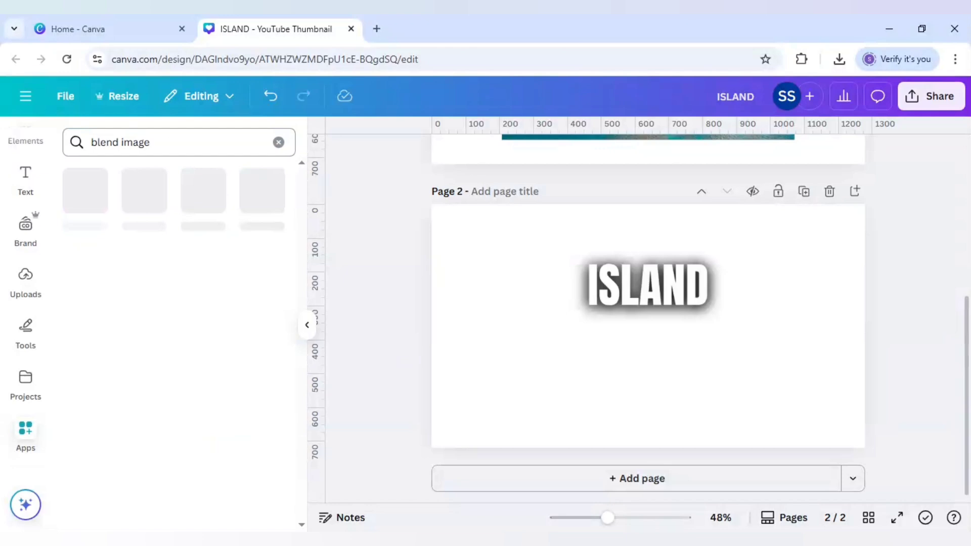
{"action": "left_click", "coordinate": [89, 195]}
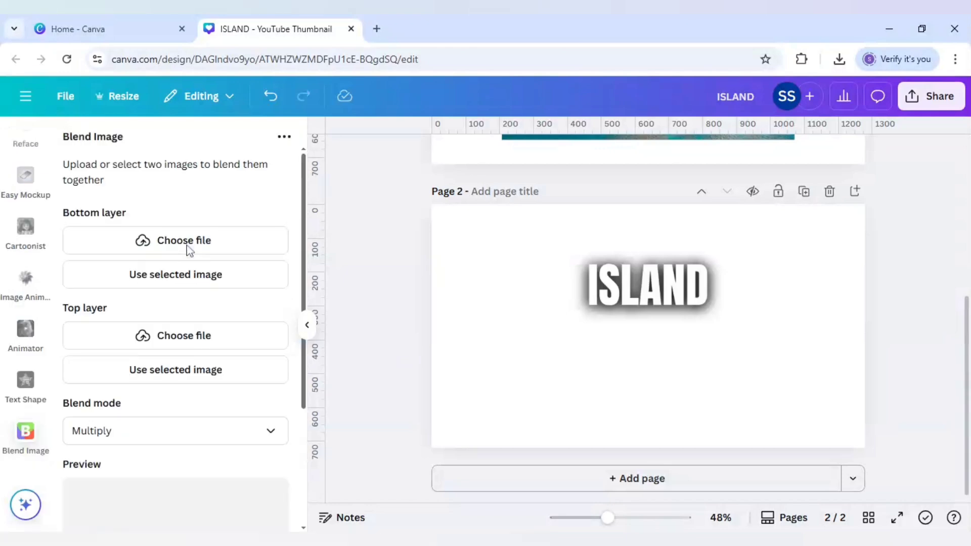
- Use the page 1 island photo as Bottom layer and the ISLAND PNG as Top layer
{"action": "left_click", "coordinate": [444, 320]}
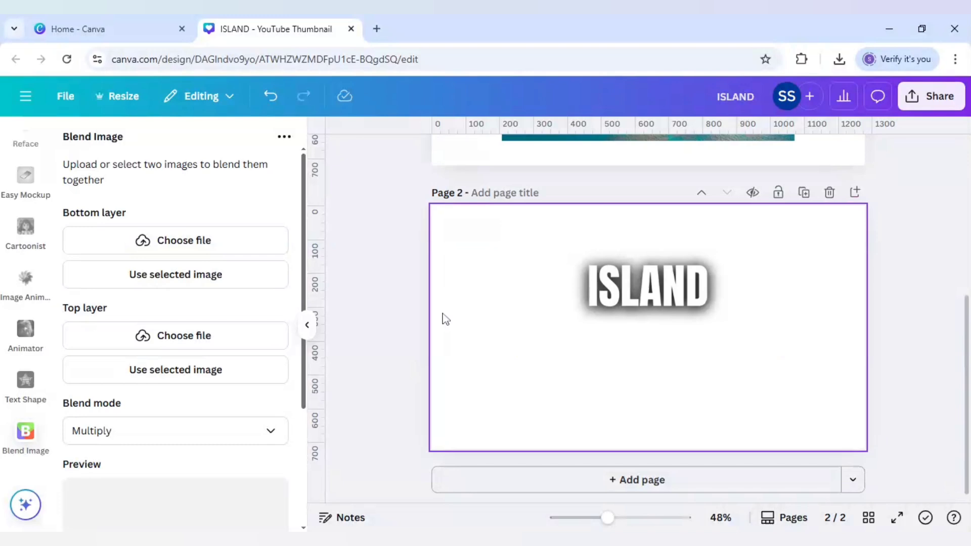
{"action": "scroll", "coordinate": [445, 319], "scroll_direction": "up", "scroll_amount": 3}
{"action": "left_click", "coordinate": [605, 286]}
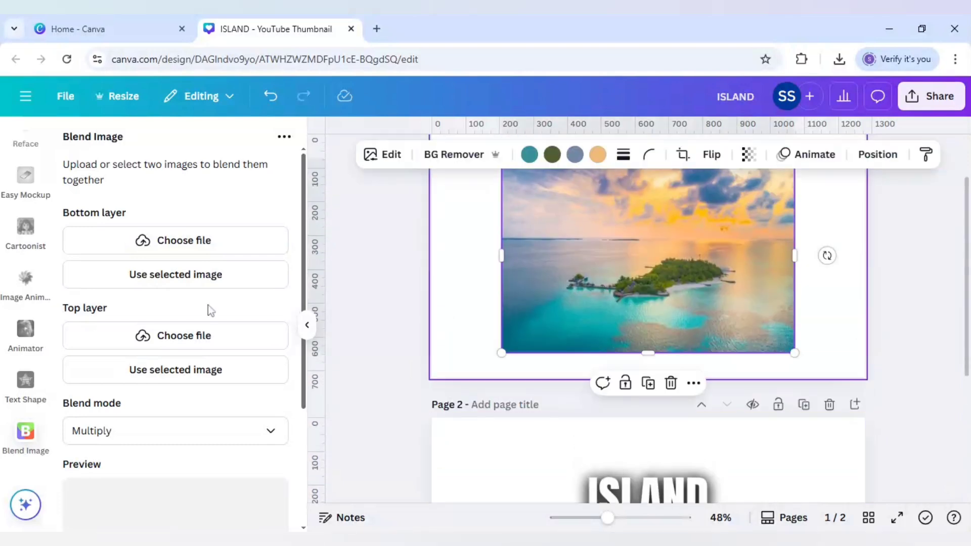
{"action": "left_click", "coordinate": [167, 279]}
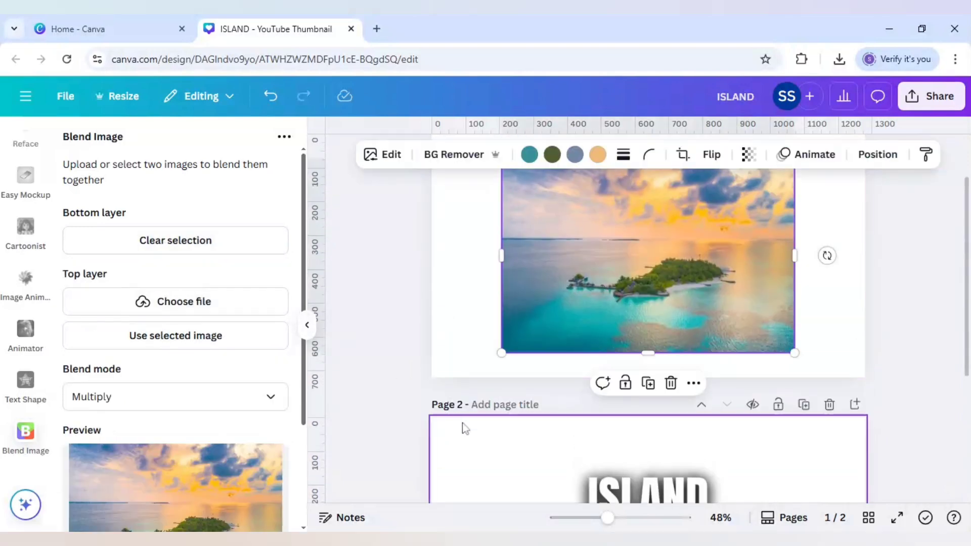
{"action": "scroll", "coordinate": [462, 422], "scroll_direction": "down", "scroll_amount": 3}
{"action": "left_click", "coordinate": [656, 370]}
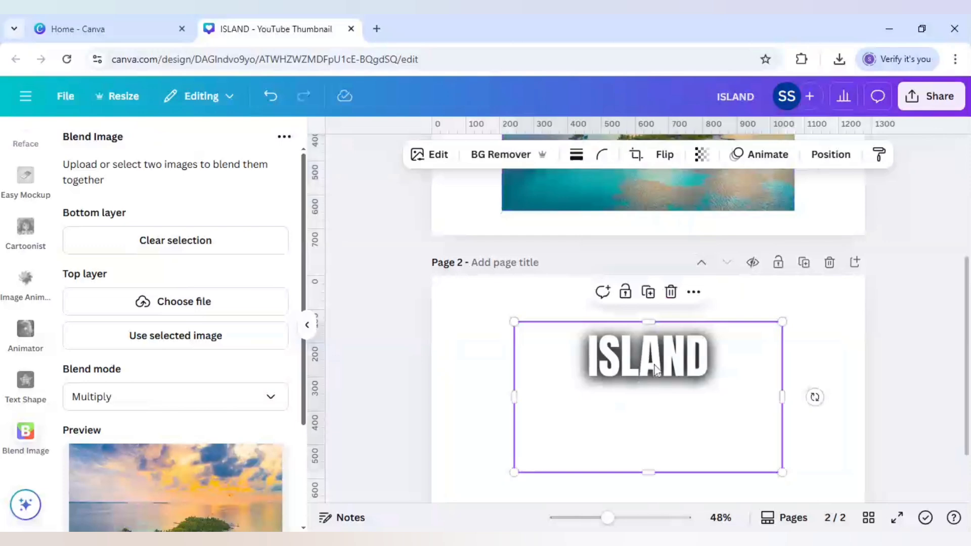
{"action": "left_click", "coordinate": [217, 346]}
{"action": "scroll", "coordinate": [217, 342], "scroll_direction": "down", "scroll_amount": 2}
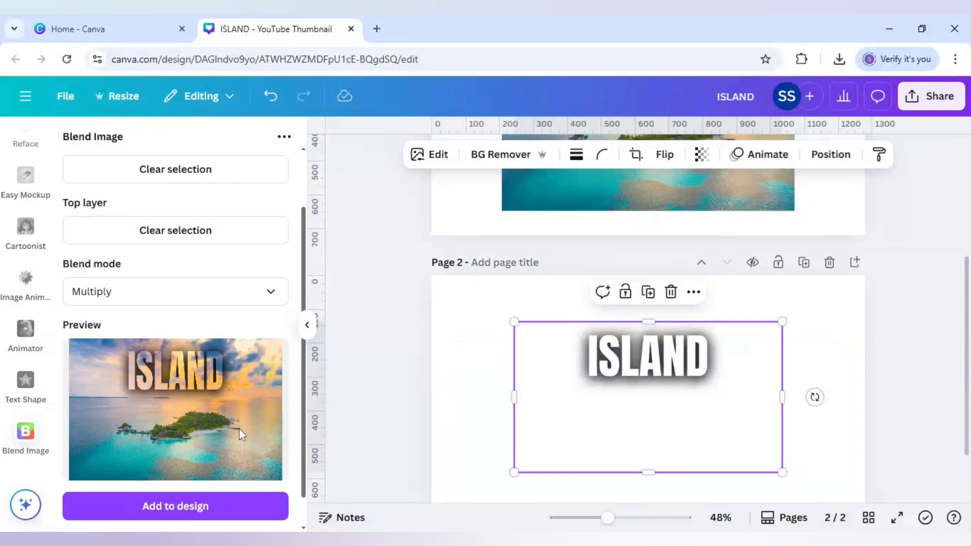
{"action": "scroll", "coordinate": [239, 430], "scroll_direction": "up", "scroll_amount": 2}
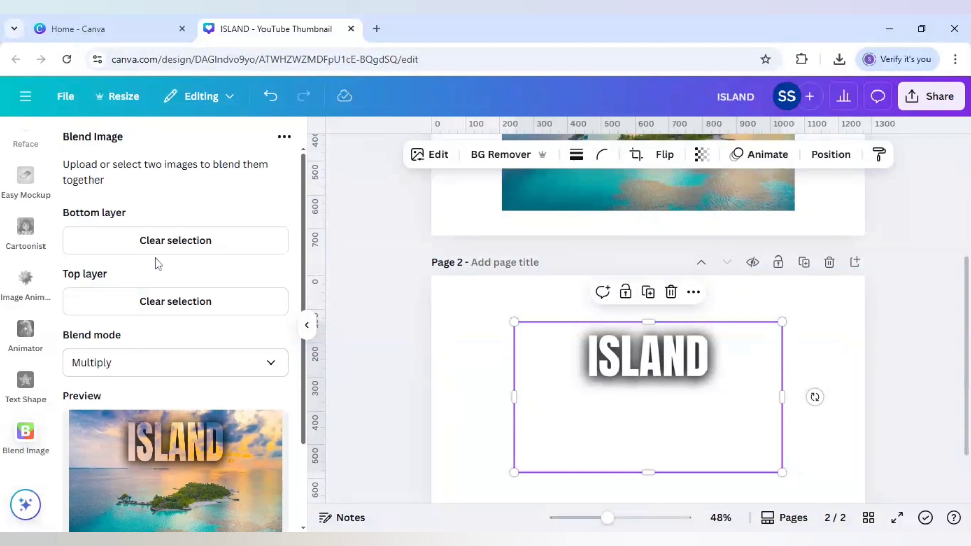
{"action": "scroll", "coordinate": [370, 331], "scroll_direction": "up", "scroll_amount": 5}
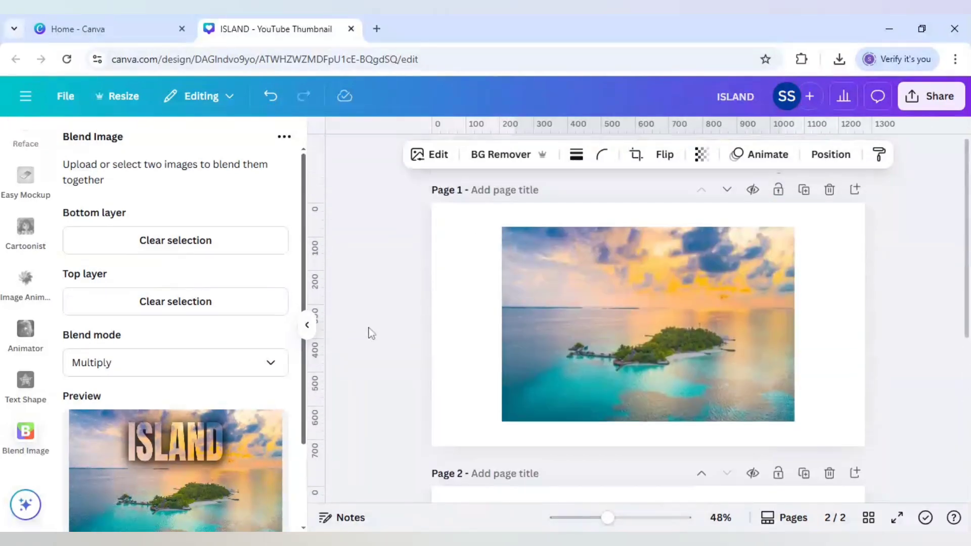
{"action": "scroll", "coordinate": [368, 331], "scroll_direction": "down", "scroll_amount": 5}
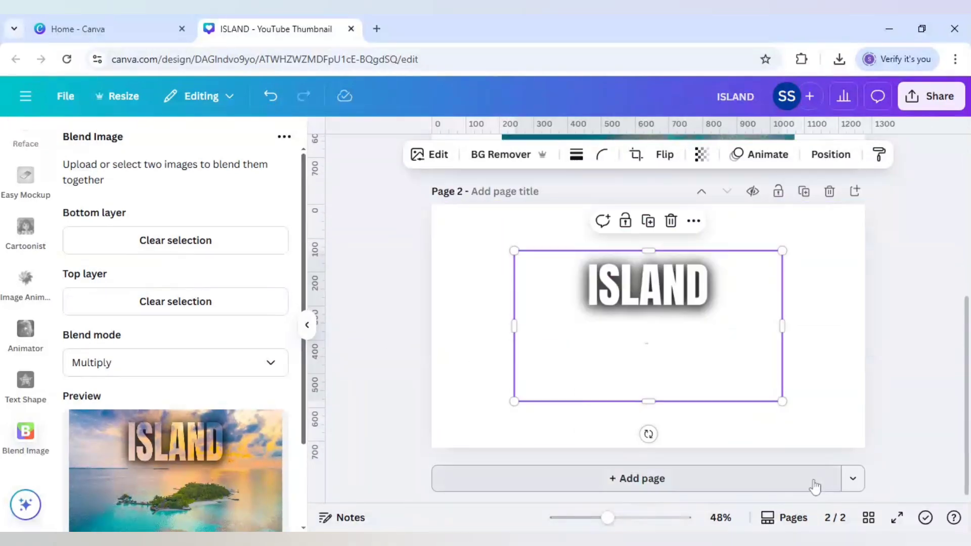
- Add a new page 3 holding the turquoise bay photo from Recently used
{"action": "left_click", "coordinate": [812, 486]}
{"action": "scroll", "coordinate": [34, 275], "scroll_direction": "up", "scroll_amount": 2}
{"action": "scroll", "coordinate": [34, 273], "scroll_direction": "up", "scroll_amount": 5}
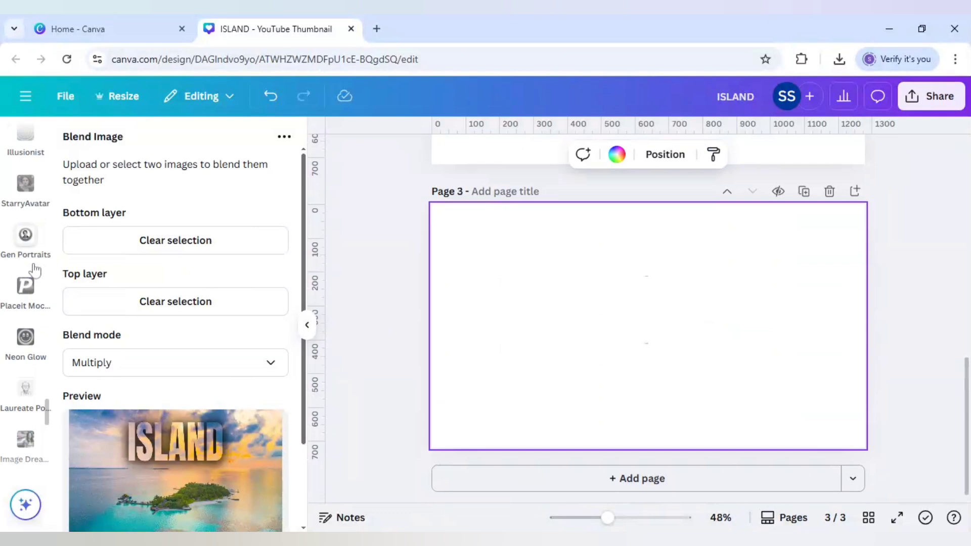
{"action": "scroll", "coordinate": [33, 272], "scroll_direction": "up", "scroll_amount": 4}
{"action": "scroll", "coordinate": [34, 270], "scroll_direction": "up", "scroll_amount": 4}
{"action": "scroll", "coordinate": [34, 269], "scroll_direction": "up", "scroll_amount": 4}
{"action": "scroll", "coordinate": [34, 270], "scroll_direction": "up", "scroll_amount": 4}
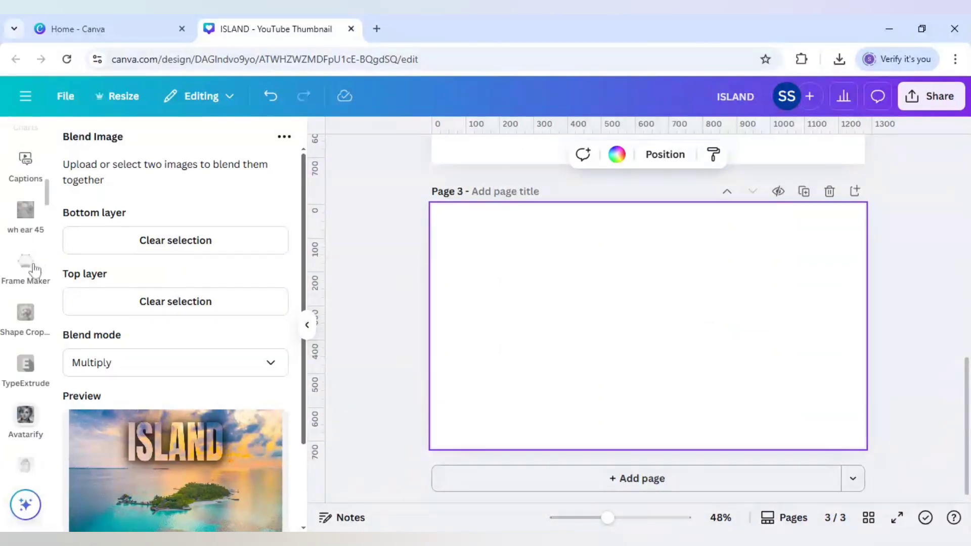
{"action": "scroll", "coordinate": [34, 269], "scroll_direction": "up", "scroll_amount": 4}
{"action": "scroll", "coordinate": [34, 269], "scroll_direction": "up", "scroll_amount": 3}
{"action": "scroll", "coordinate": [34, 269], "scroll_direction": "up", "scroll_amount": 2}
{"action": "scroll", "coordinate": [27, 200], "scroll_direction": "up", "scroll_amount": 2}
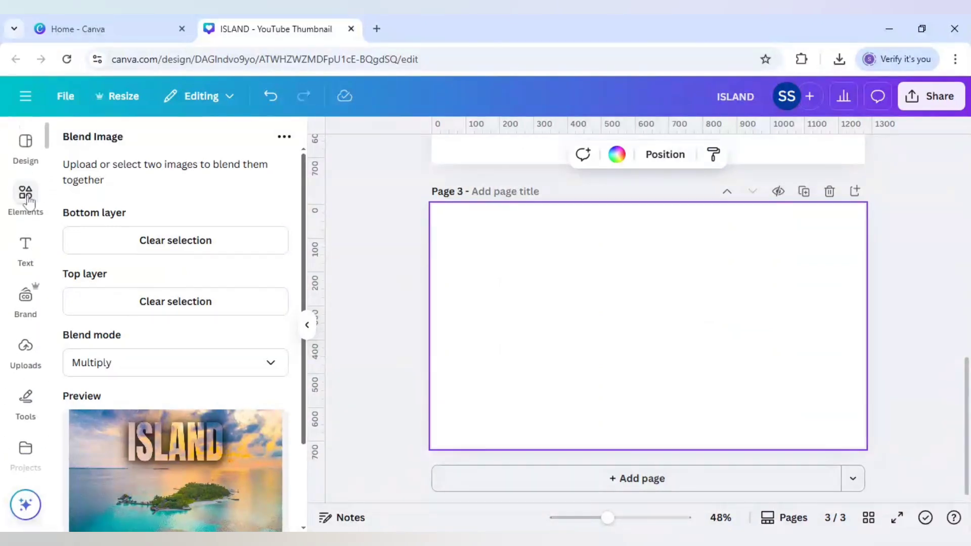
{"action": "left_click", "coordinate": [27, 196]}
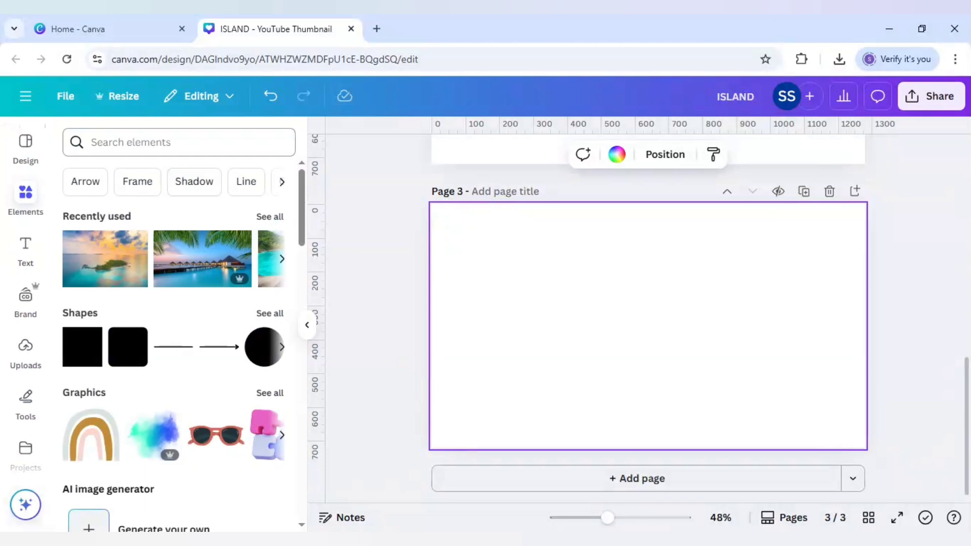
{"action": "left_click", "coordinate": [282, 259]}
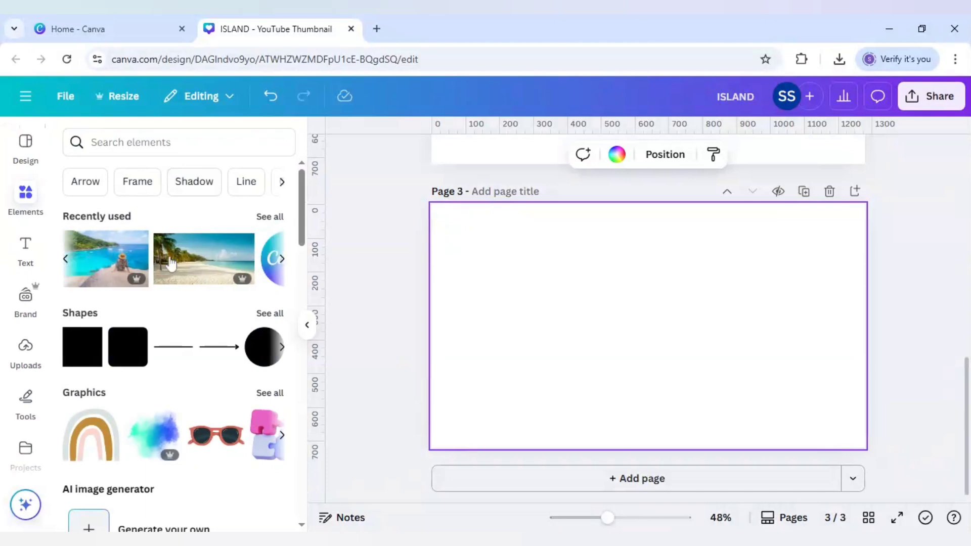
{"action": "left_click", "coordinate": [119, 260]}
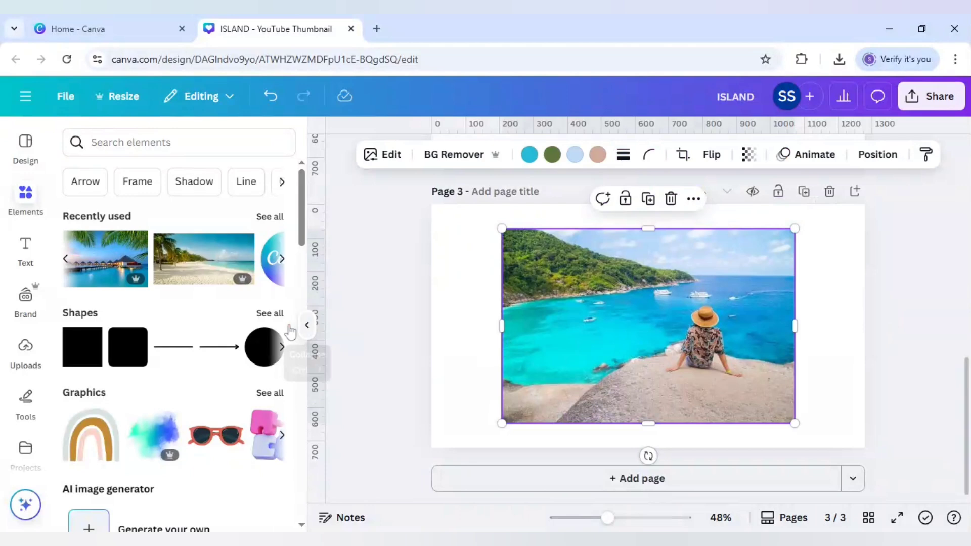
{"action": "mouse_move", "coordinate": [203, 259]}
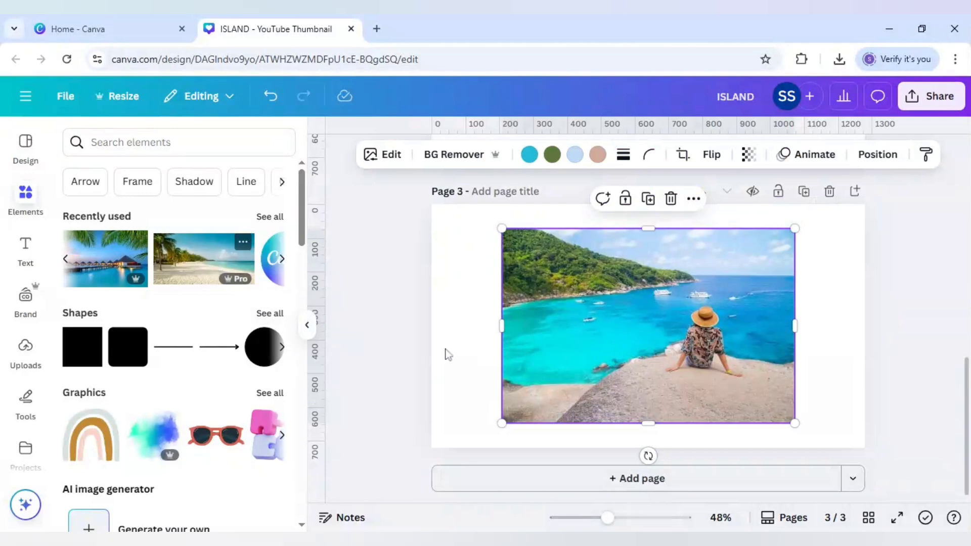
- Add a new page 4 holding the palm beach photo
{"action": "left_click", "coordinate": [546, 473]}
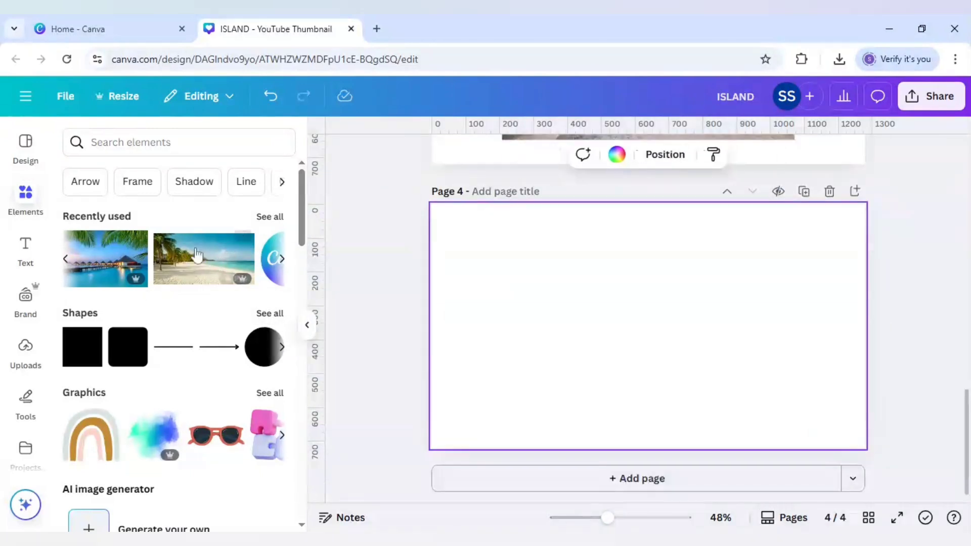
{"action": "left_click", "coordinate": [204, 258]}
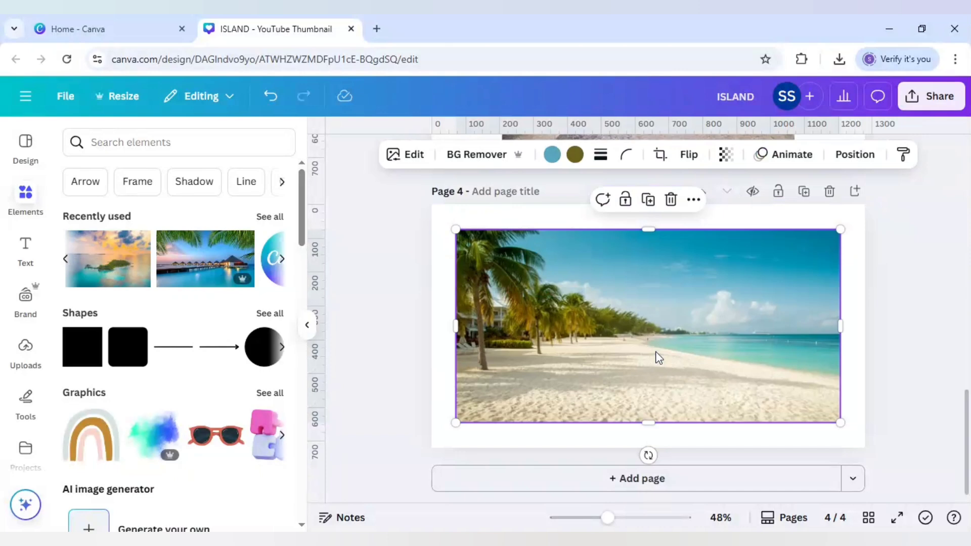
{"action": "left_click", "coordinate": [394, 346]}
{"action": "scroll", "coordinate": [28, 364], "scroll_direction": "down", "scroll_amount": 2}
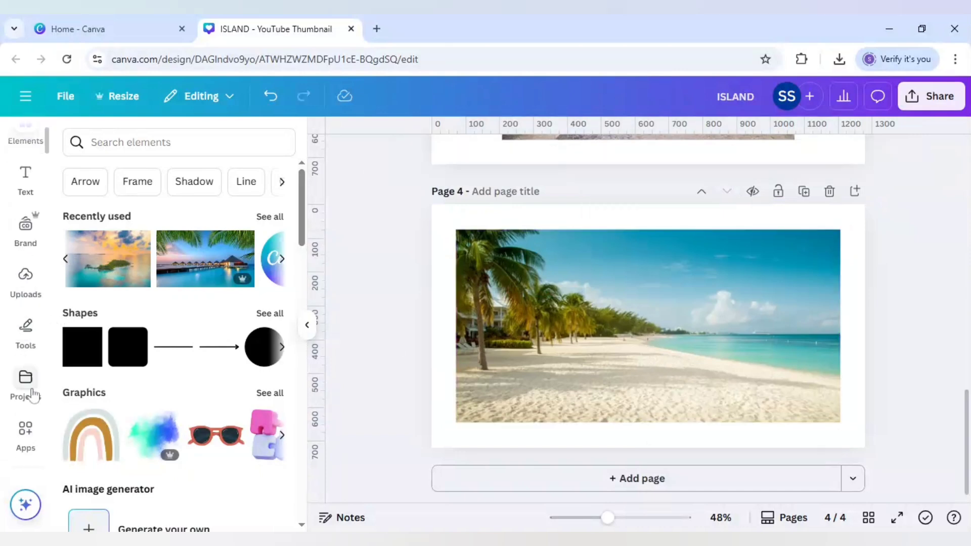
- Reopen Blend Image and swap the Bottom layer to the page 4 beach photo
{"action": "left_click", "coordinate": [28, 432]}
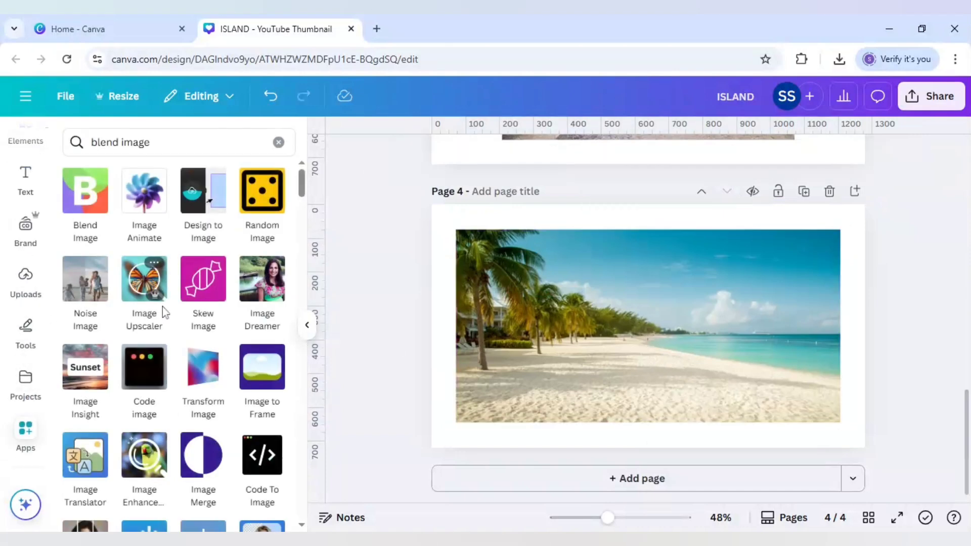
{"action": "left_click", "coordinate": [85, 190]}
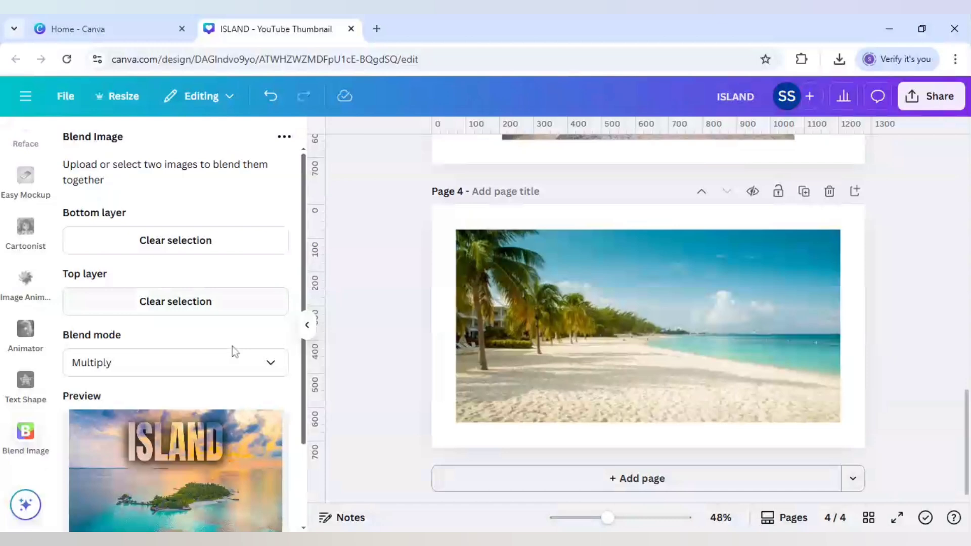
{"action": "left_click", "coordinate": [210, 244]}
{"action": "left_click", "coordinate": [562, 372]}
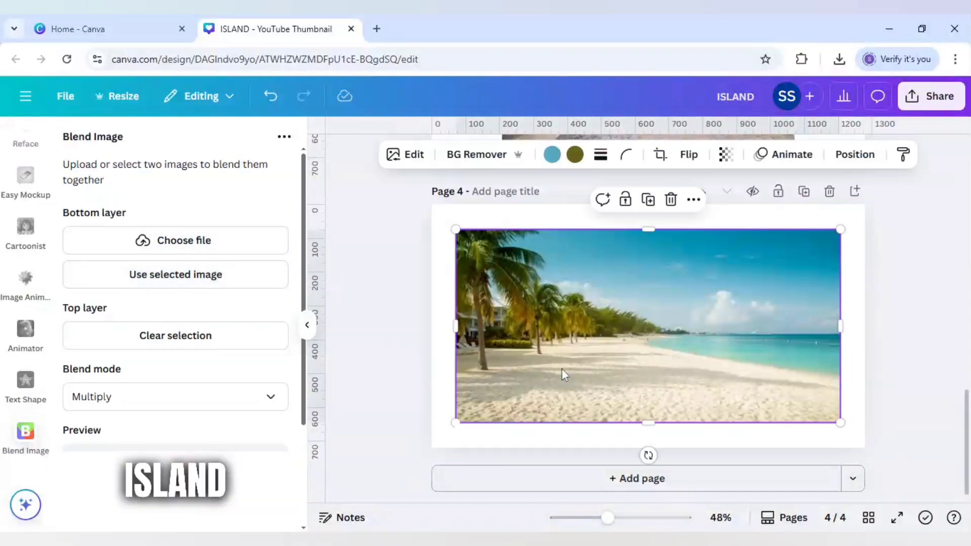
{"action": "left_click", "coordinate": [169, 276]}
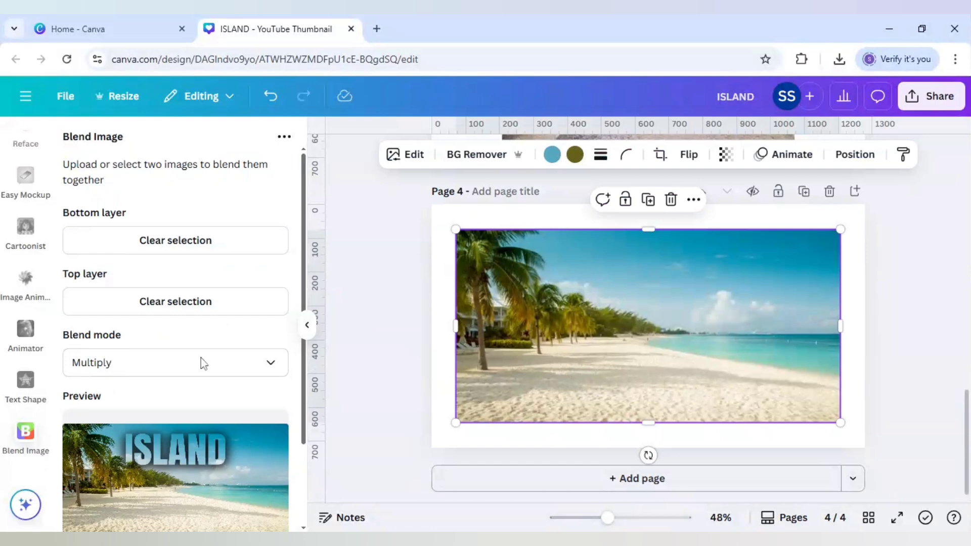
{"action": "scroll", "coordinate": [215, 417], "scroll_direction": "down", "scroll_amount": 2}
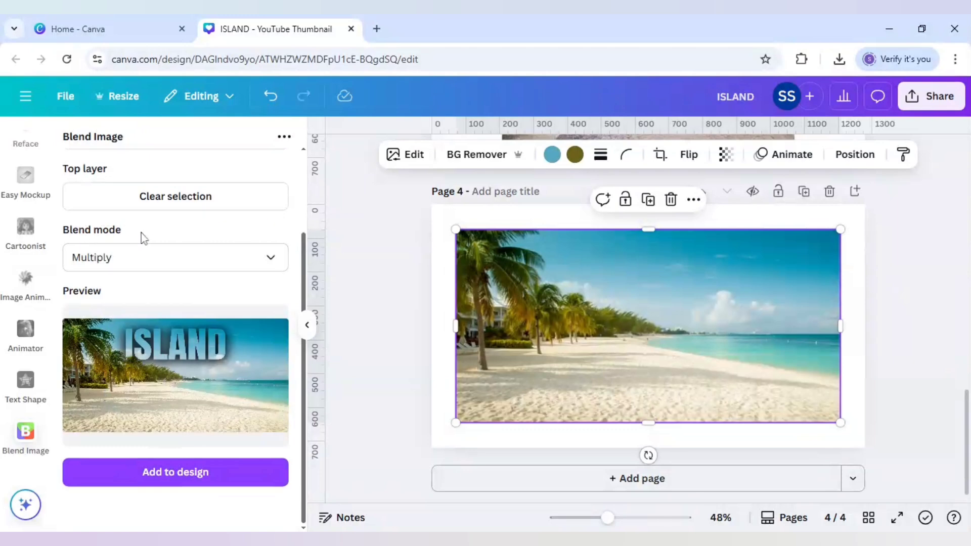
{"action": "left_click", "coordinate": [157, 271]}
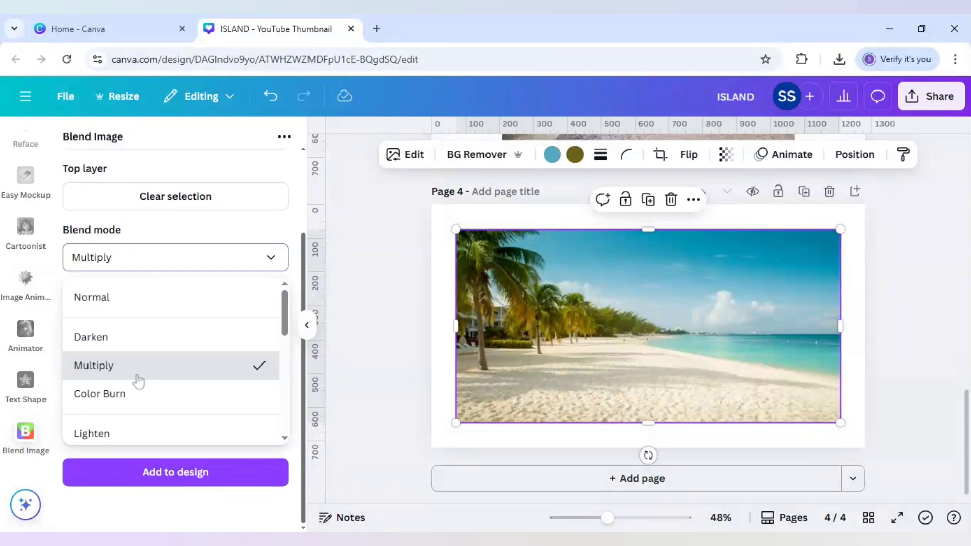
{"action": "left_click", "coordinate": [138, 402]}
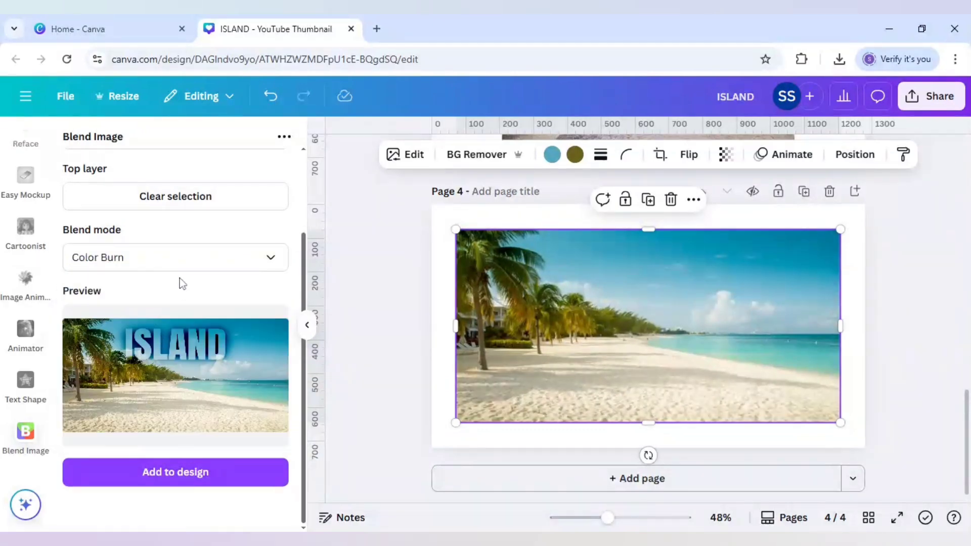
{"action": "left_click", "coordinate": [174, 266]}
{"action": "scroll", "coordinate": [134, 394], "scroll_direction": "down", "scroll_amount": 2}
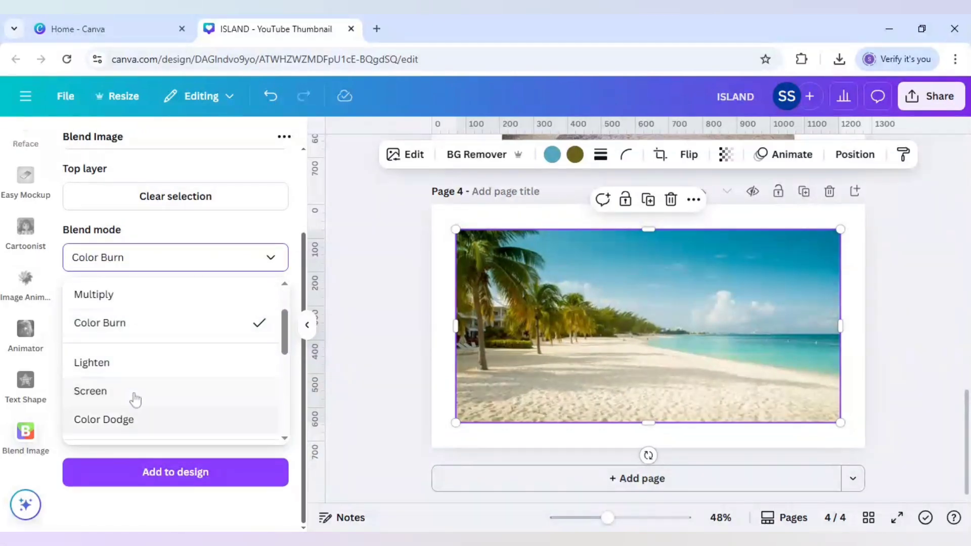
{"action": "left_click", "coordinate": [135, 380]}
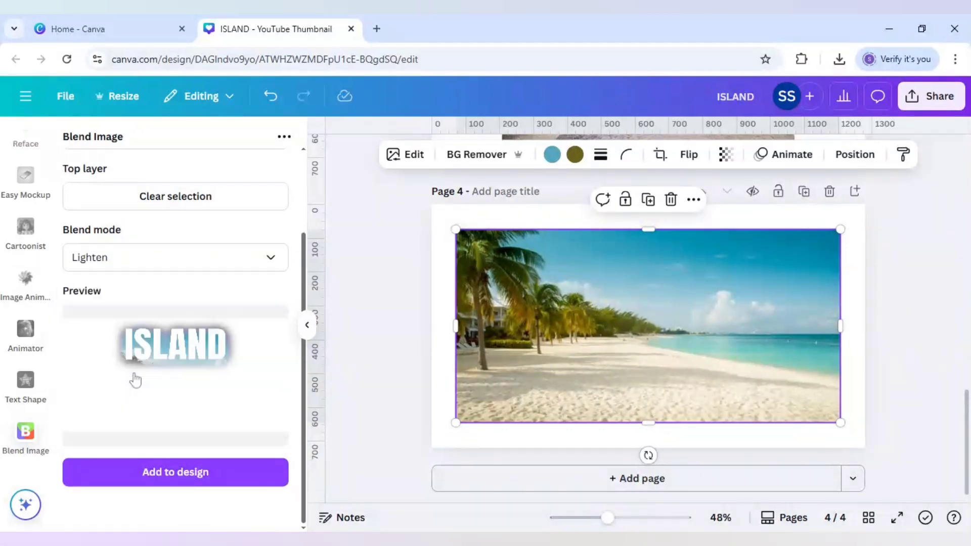
{"action": "left_click", "coordinate": [174, 262]}
{"action": "scroll", "coordinate": [141, 388], "scroll_direction": "down", "scroll_amount": 1}
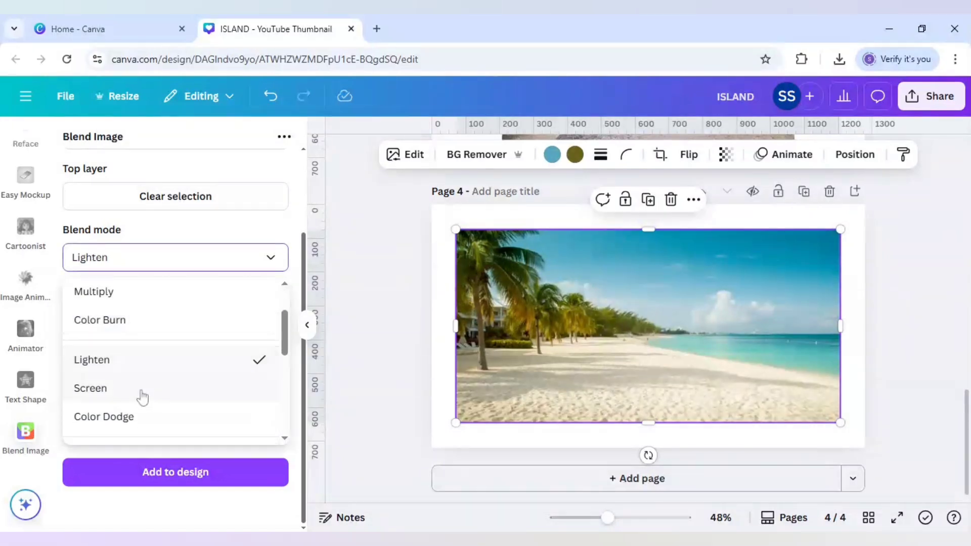
{"action": "left_click", "coordinate": [141, 417]}
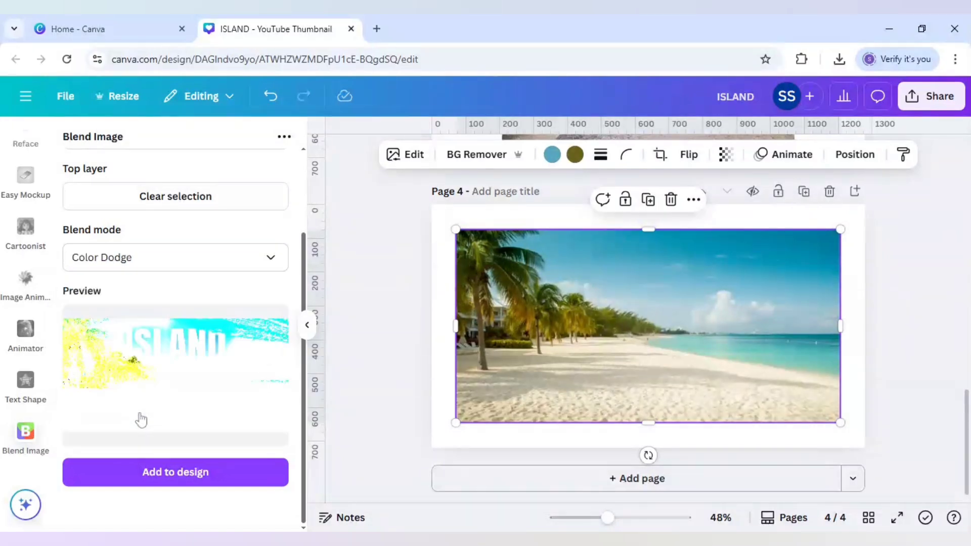
{"action": "left_click", "coordinate": [176, 267]}
{"action": "scroll", "coordinate": [154, 335], "scroll_direction": "up", "scroll_amount": 2}
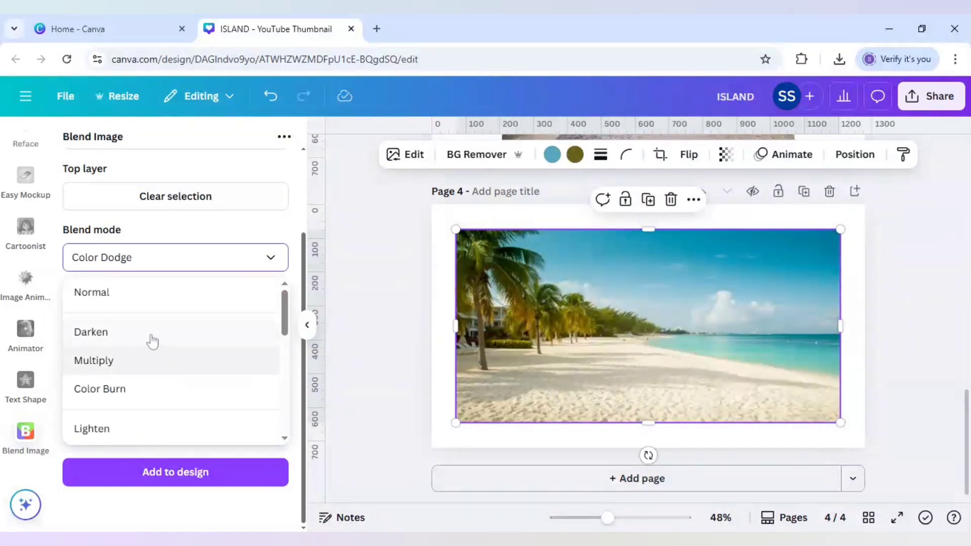
{"action": "left_click", "coordinate": [141, 365]}
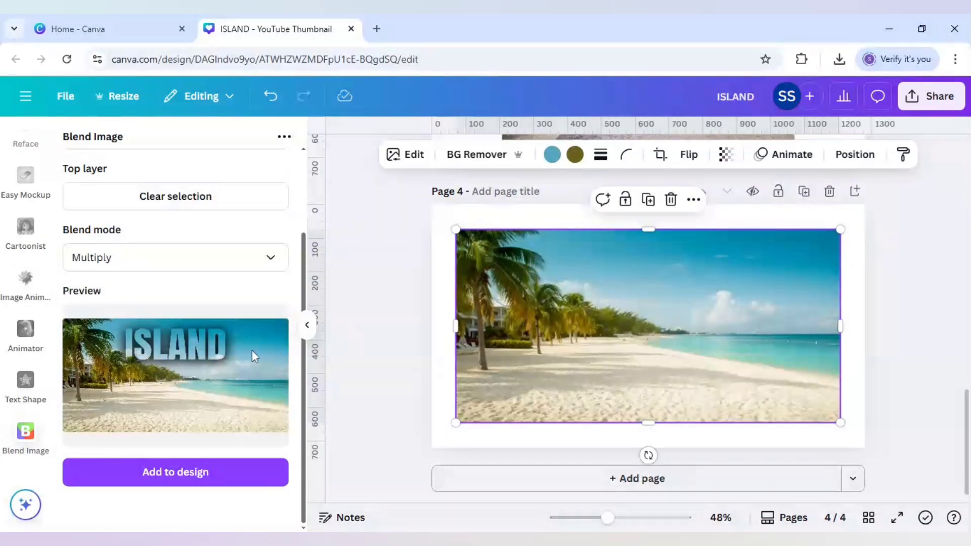